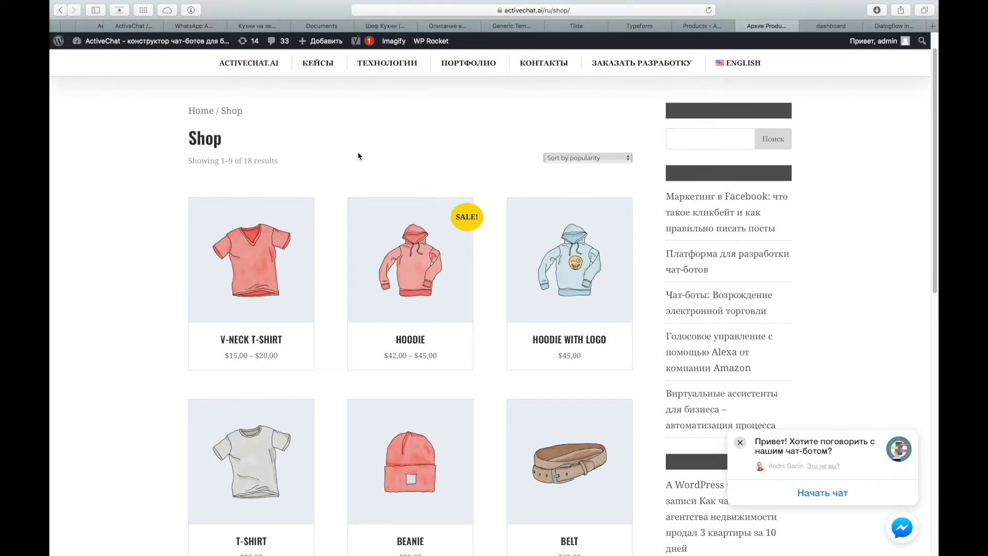
- Switch to the Newdm Pizza conversation in Facebook Messenger, start the bot and send the message "hi"
key("super+Tab")
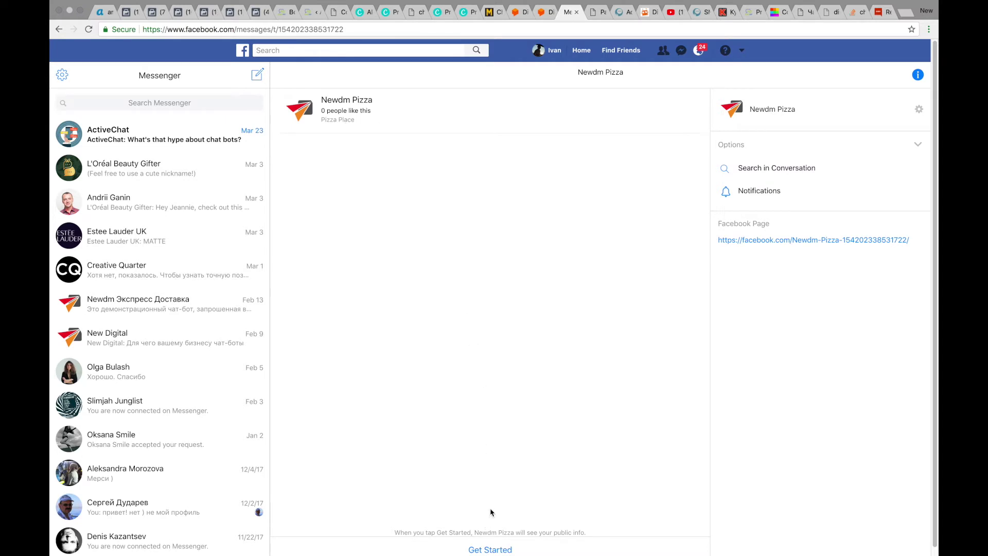
left_click(489, 551)
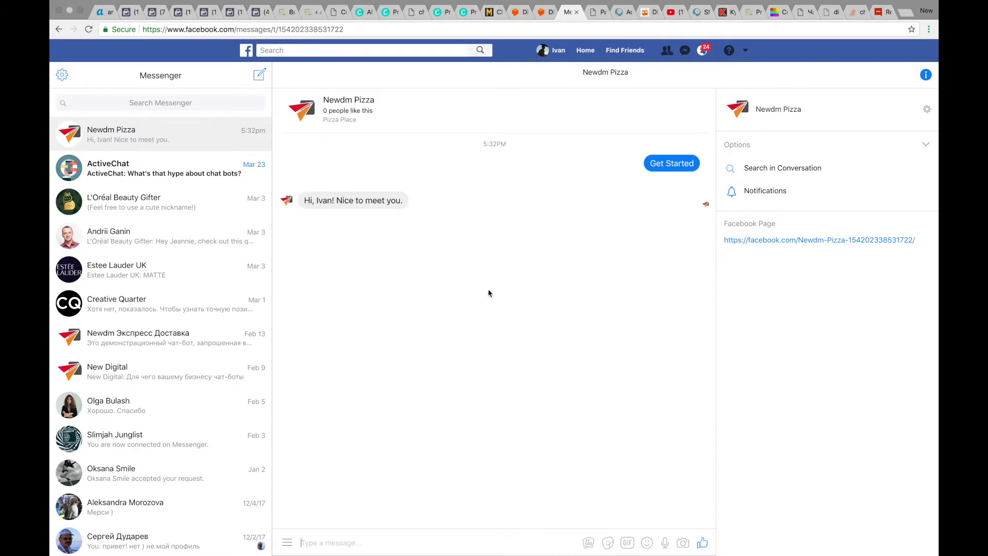
left_click(453, 541)
type("hi")
key("Return")
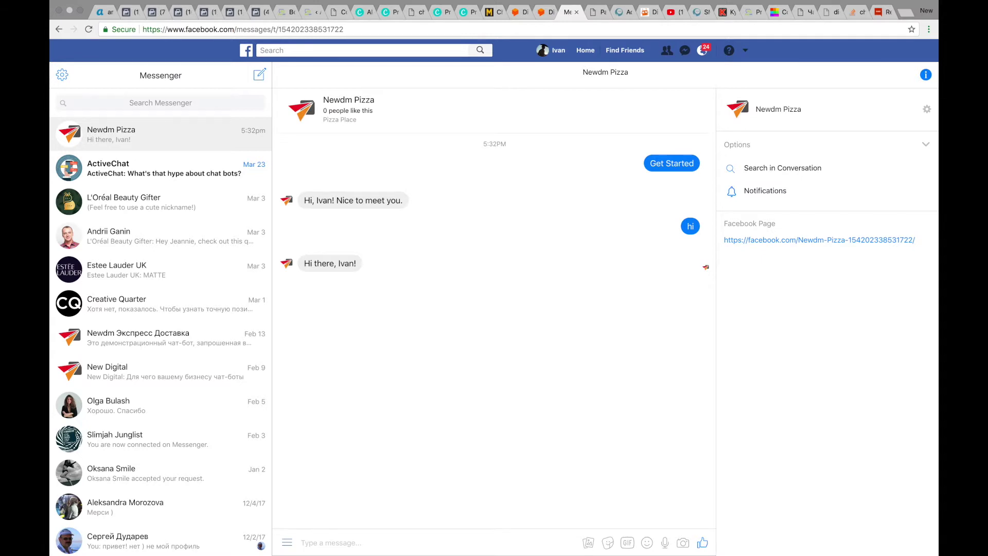
- Request the store's categories with the message "show categories" and list and browse the products of the Decor category
type("show categories")
key("Return")
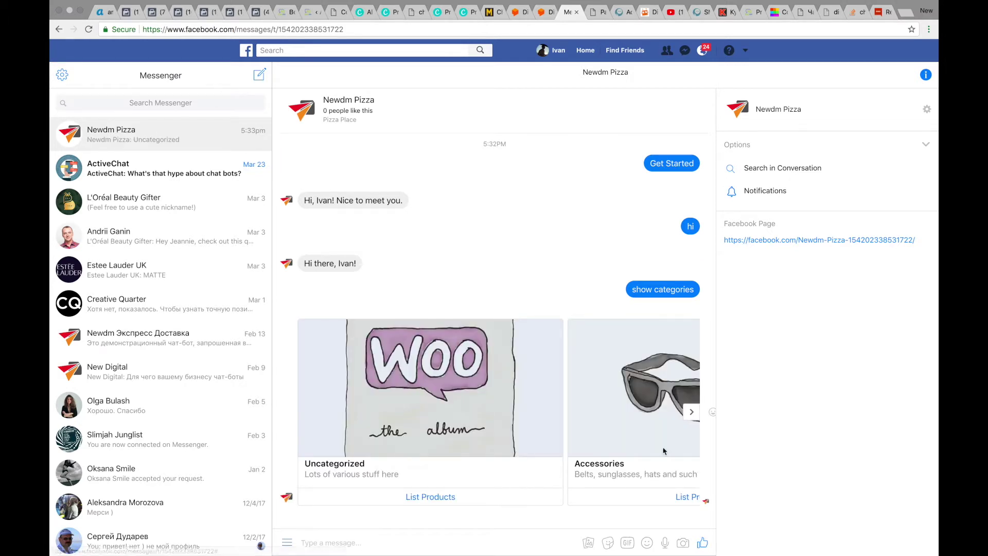
left_click(693, 413)
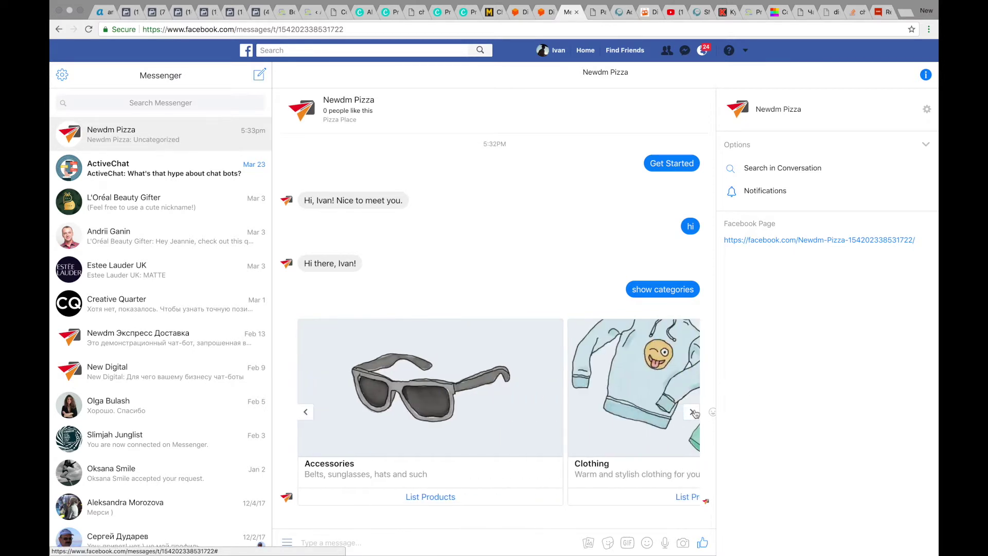
left_click(693, 413)
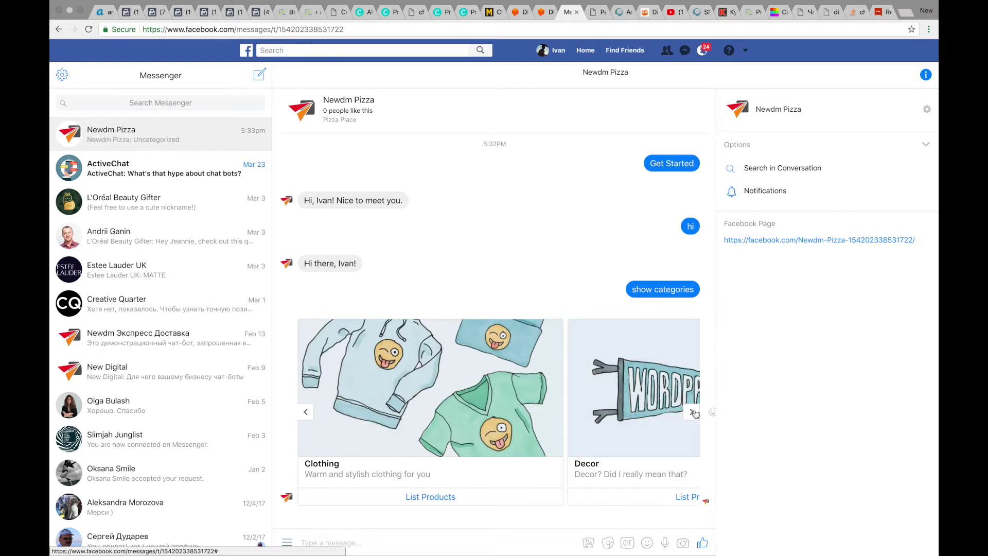
left_click(694, 413)
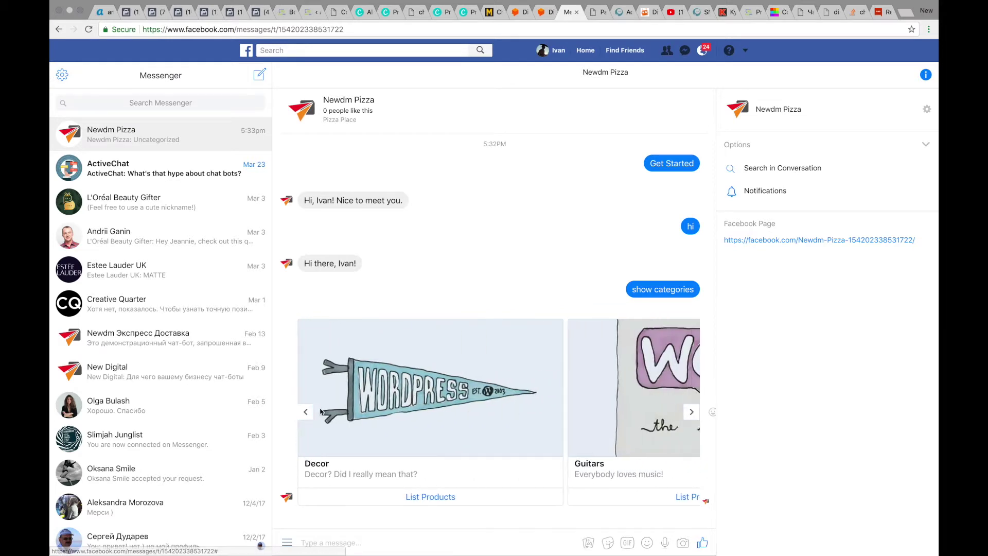
left_click(420, 497)
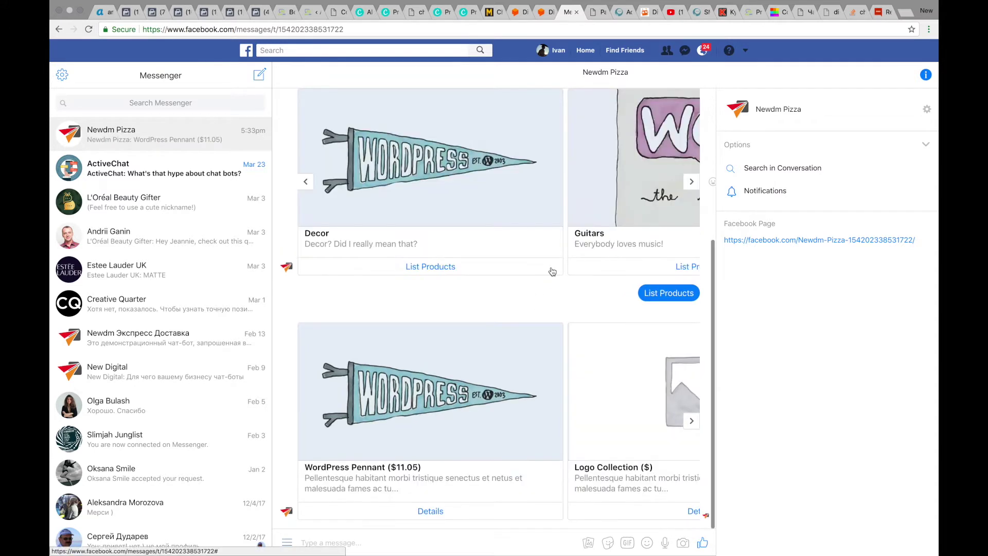
left_click(692, 421)
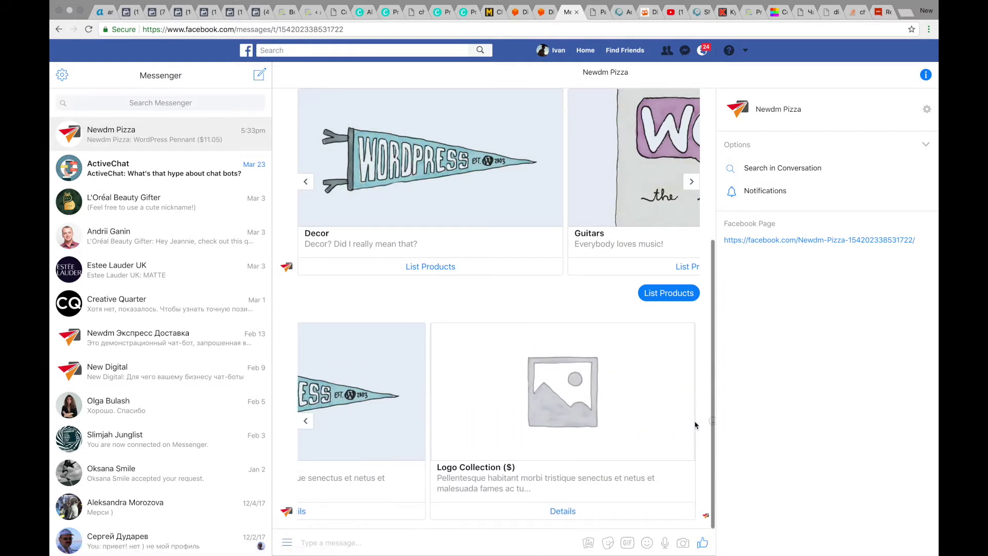
left_click(309, 425)
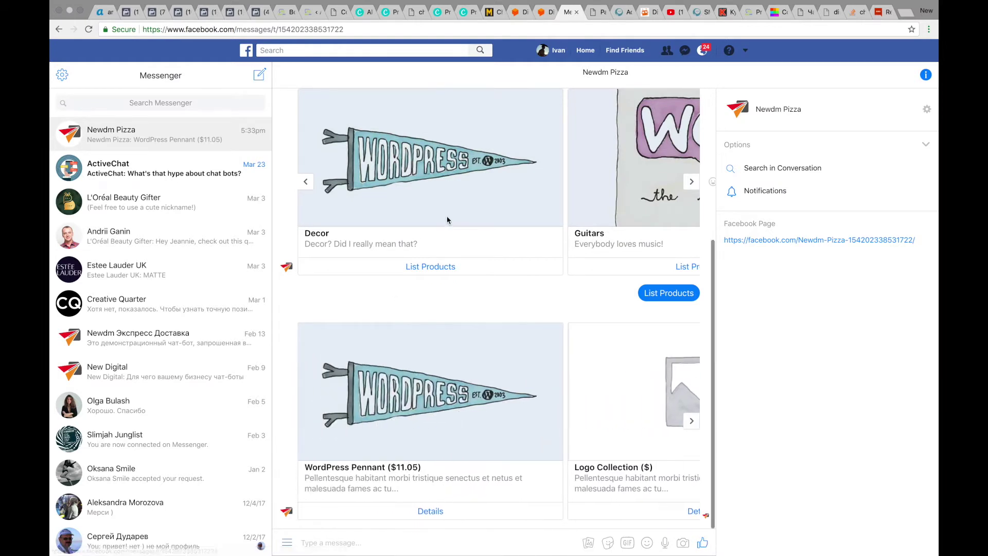
- List the products of the Hoodies category and request the details of the Hoodie with Logo
left_click(691, 184)
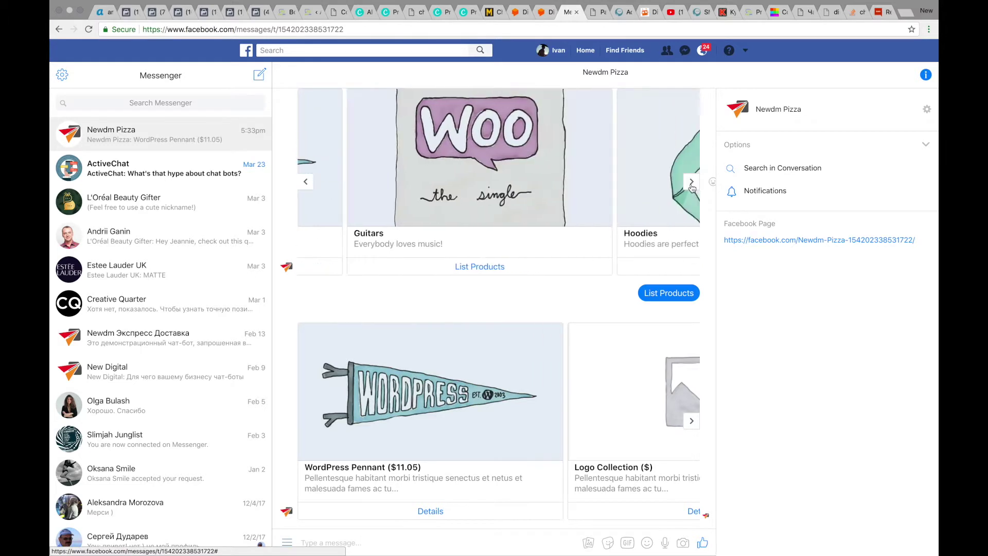
left_click(692, 187)
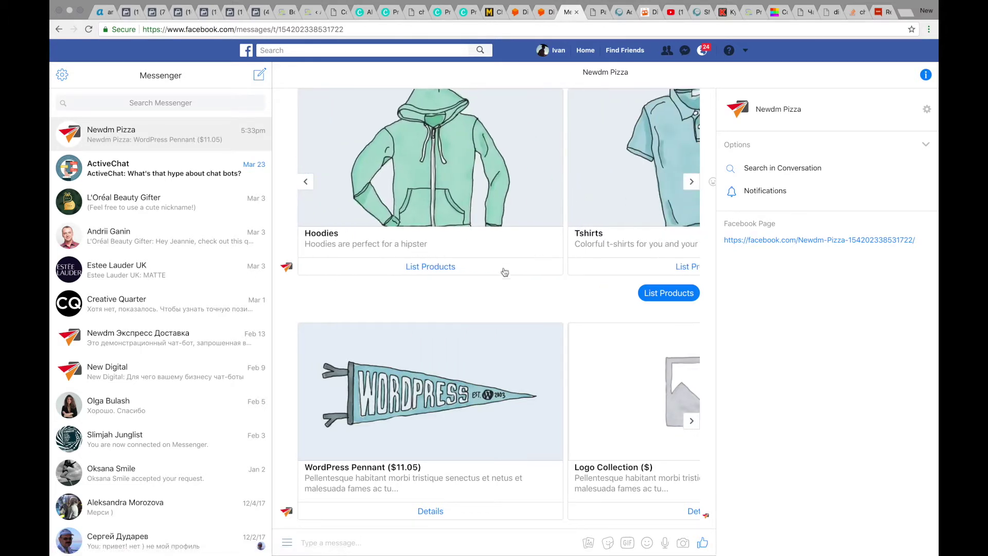
left_click(422, 266)
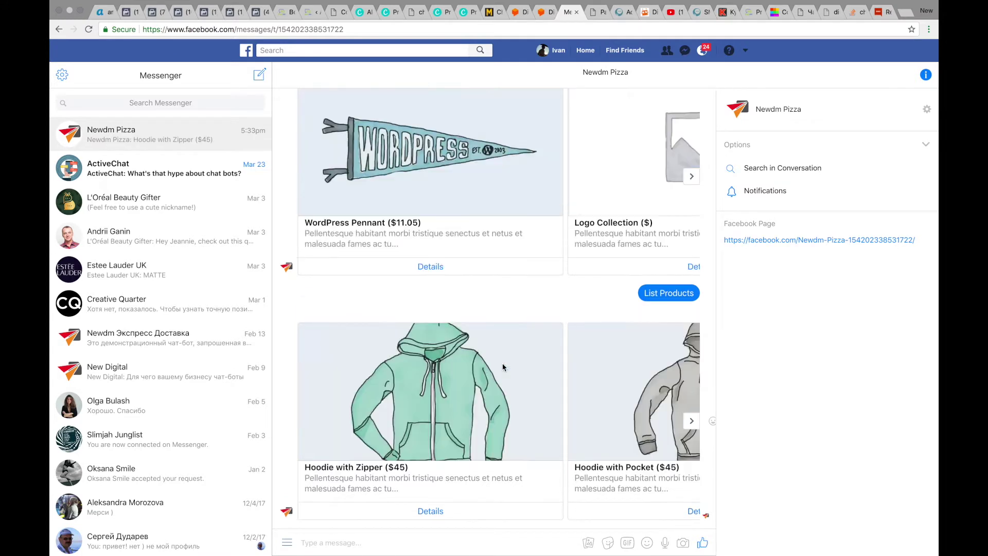
left_click(691, 421)
left_click(692, 421)
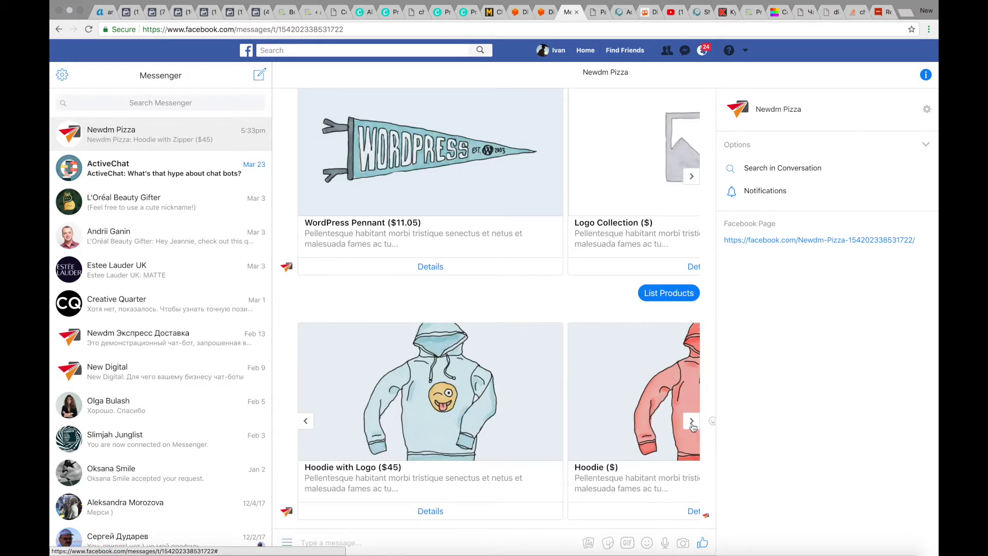
left_click(692, 421)
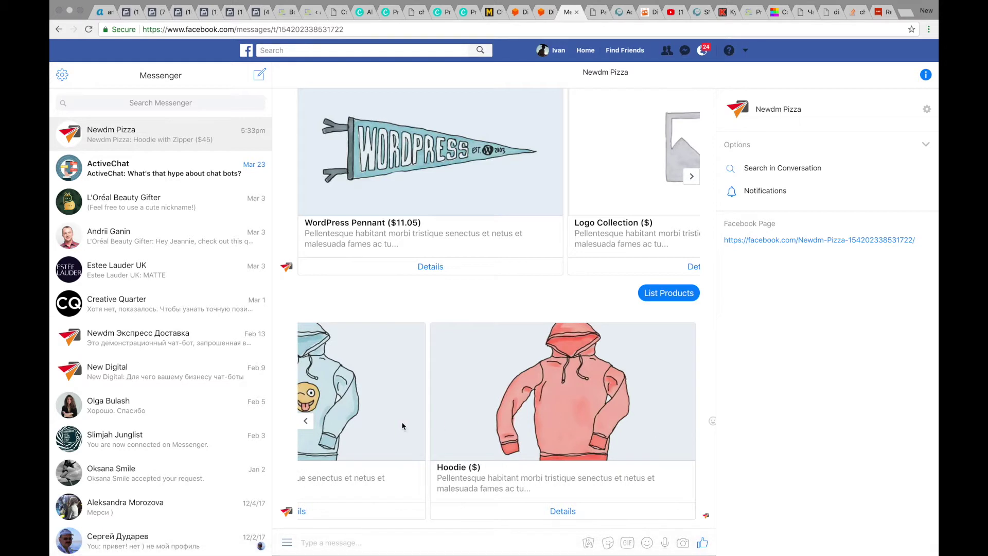
left_click(306, 422)
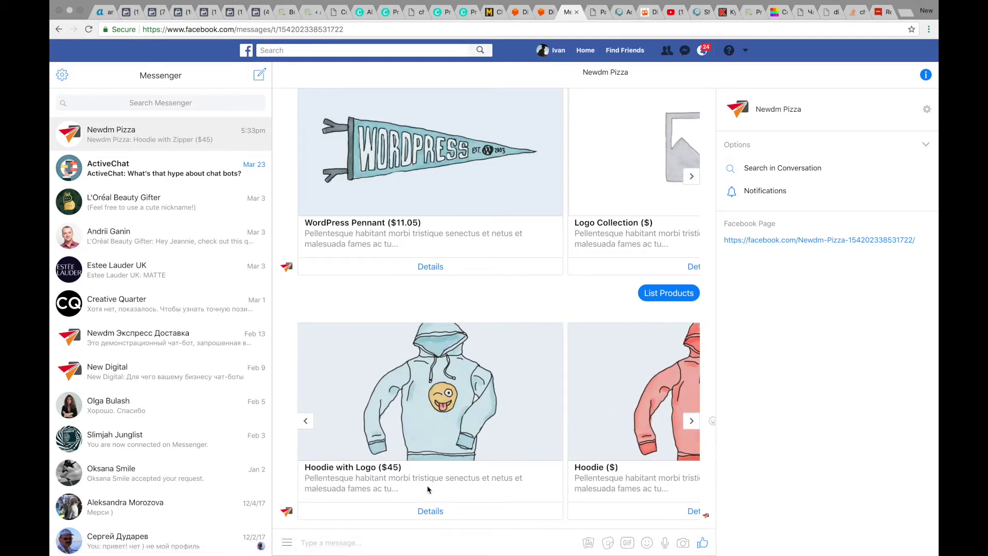
left_click(430, 511)
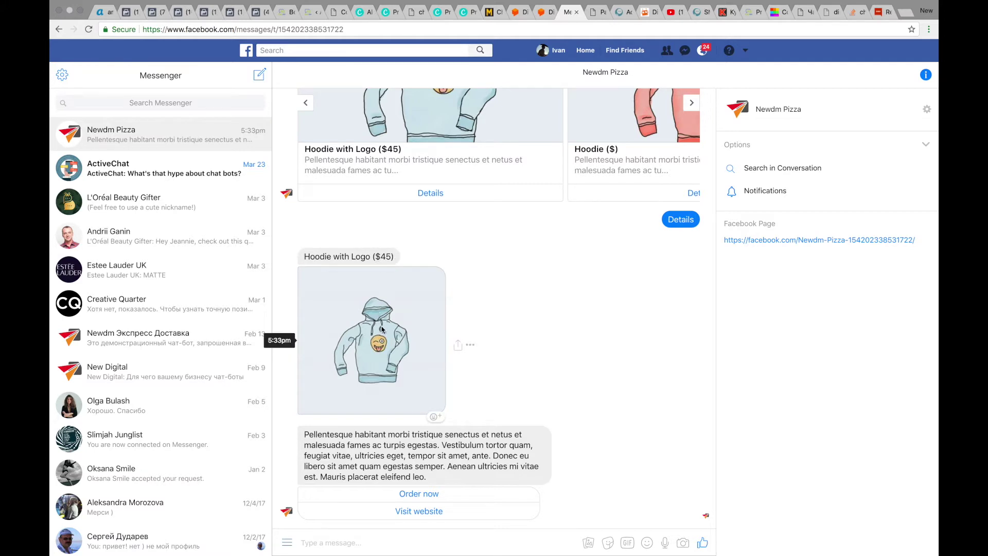
- Review the Hoodie with Logo's description and its website product page, and order it in the Messenger chat
left_click(305, 433)
left_click_drag(305, 432, 442, 478)
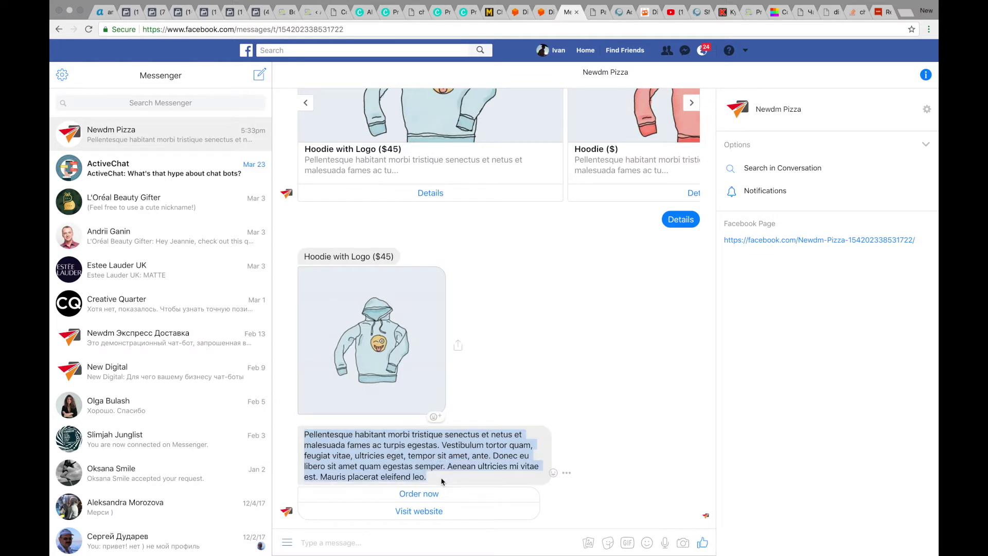
left_click(418, 515)
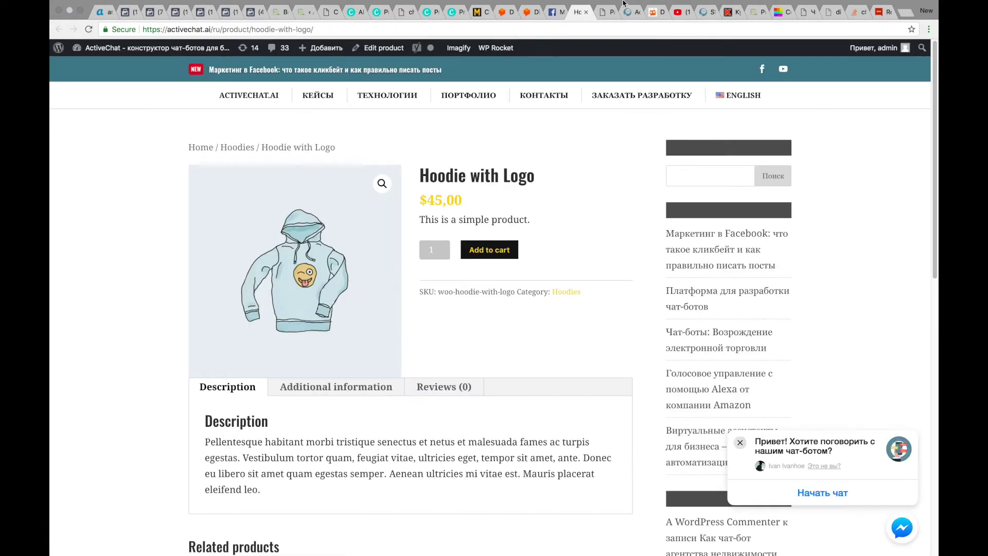
left_click(556, 13)
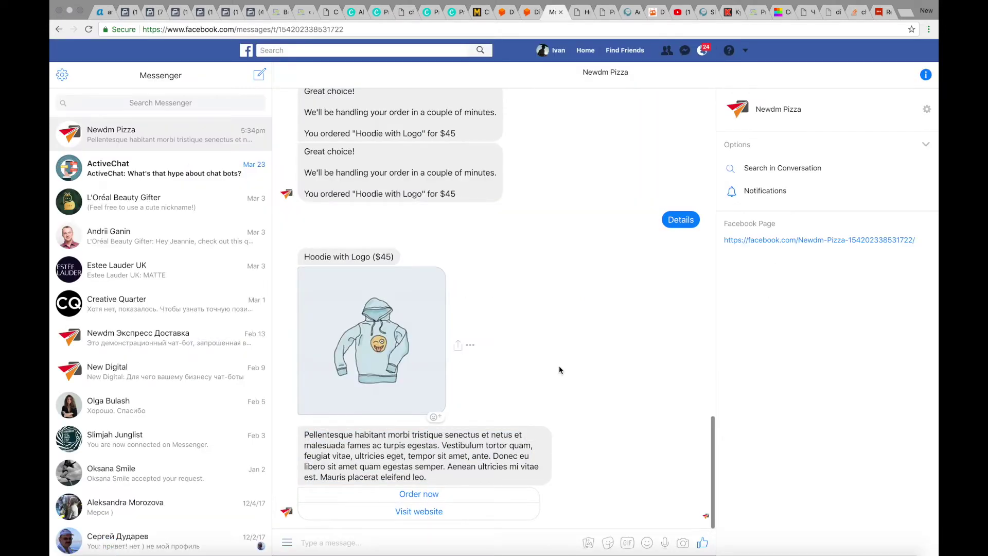
left_click(414, 494)
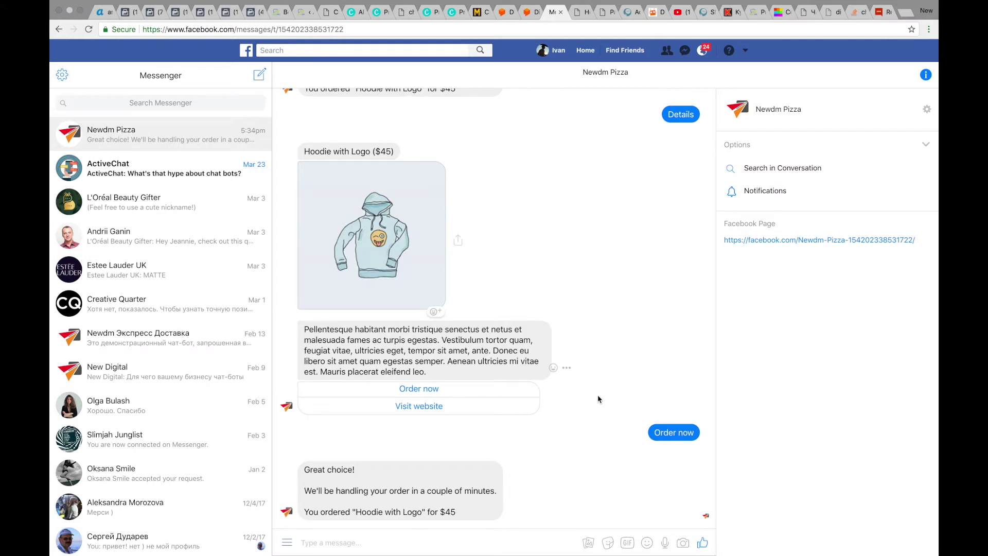
- Switch to the Chatfuel dashboard and examine the order message in the buy block
key("super+Tab")
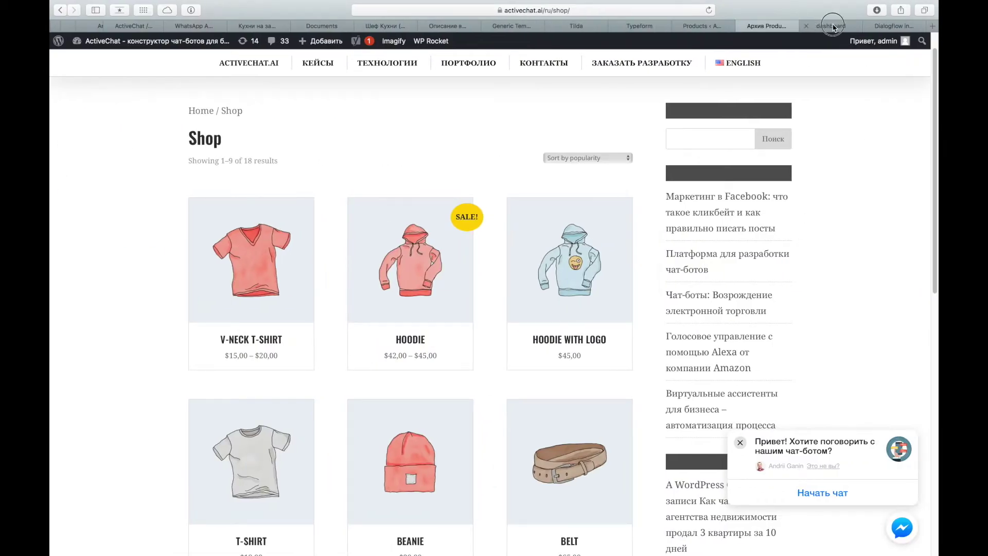
left_click(828, 26)
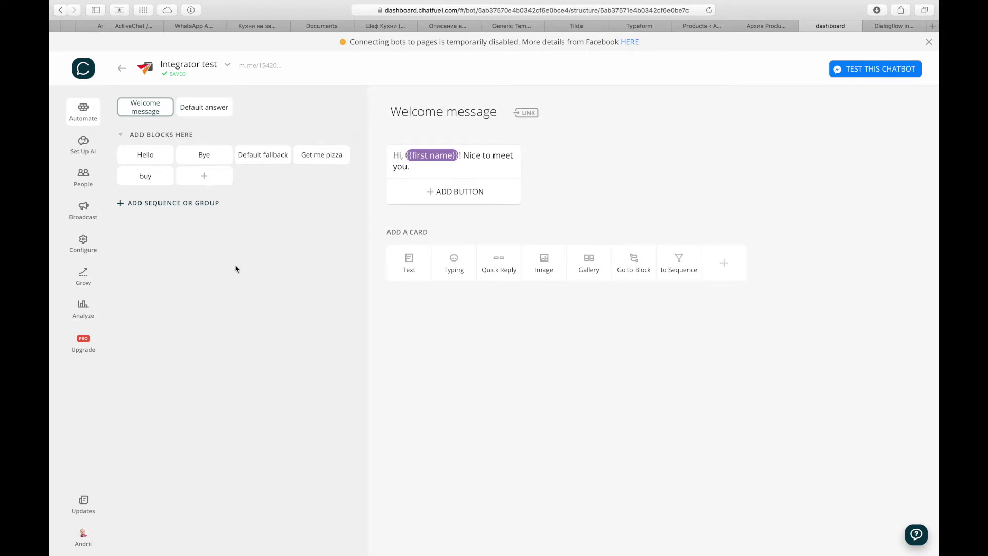
left_click(146, 180)
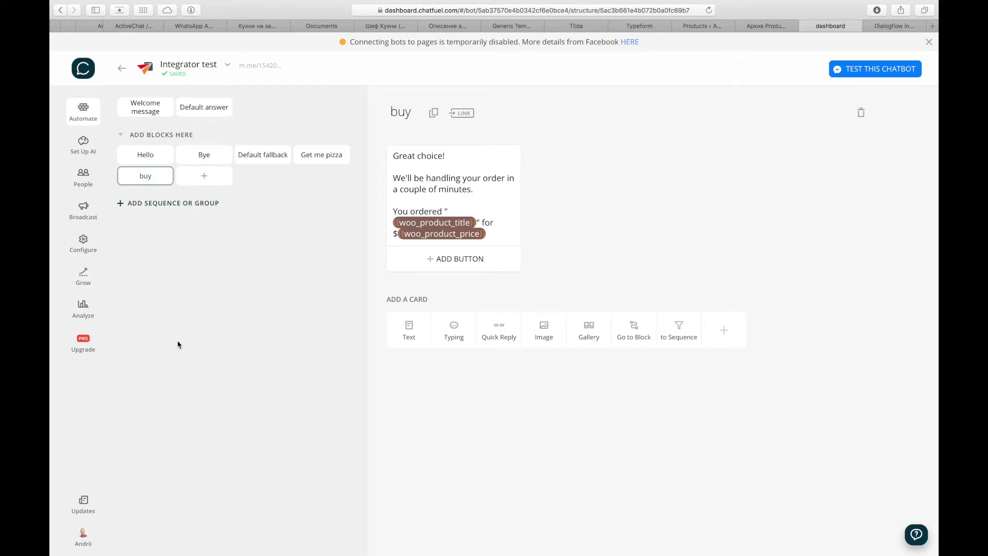
- Switch to the Dialogflow console and examine the training phrases of the woo.category and woo.product intents
key("super+Tab")
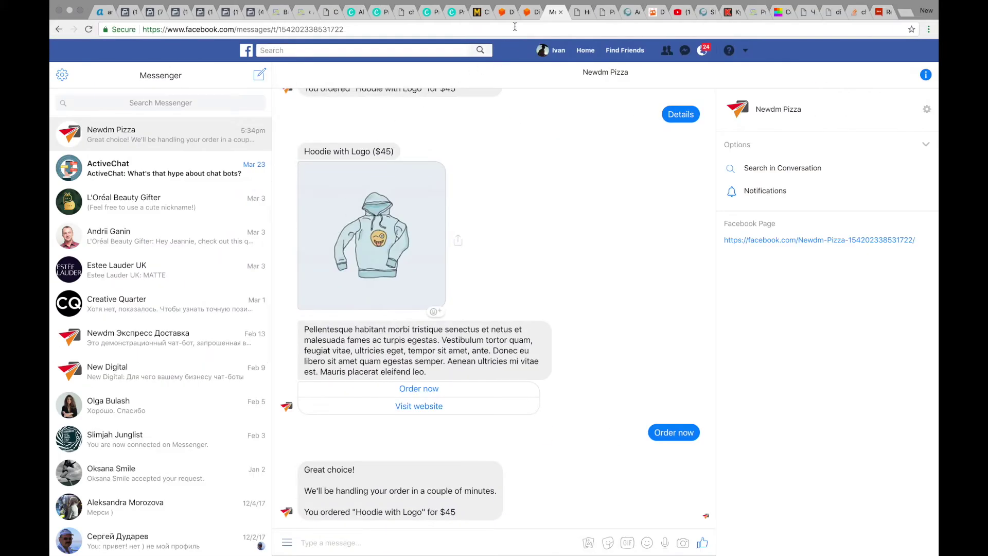
left_click(530, 11)
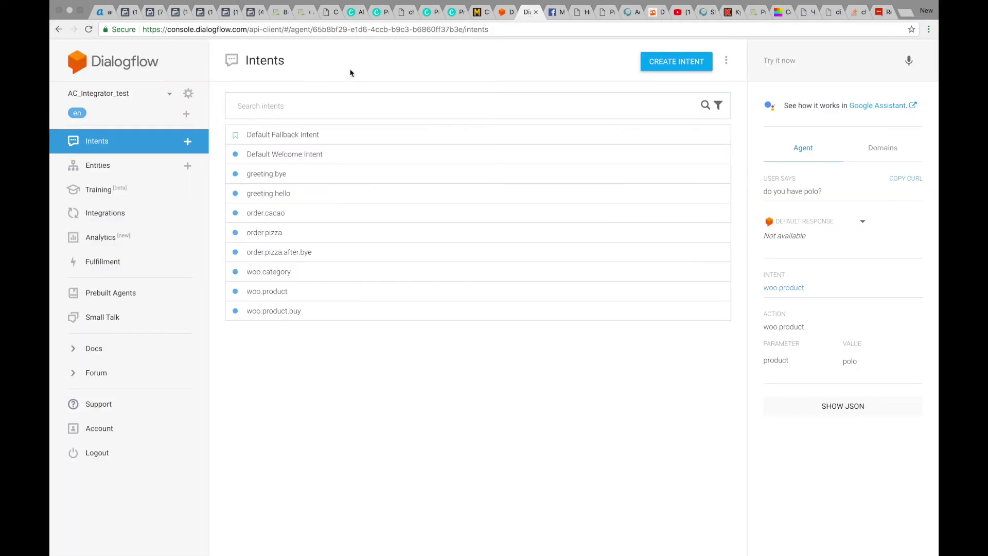
left_click(267, 272)
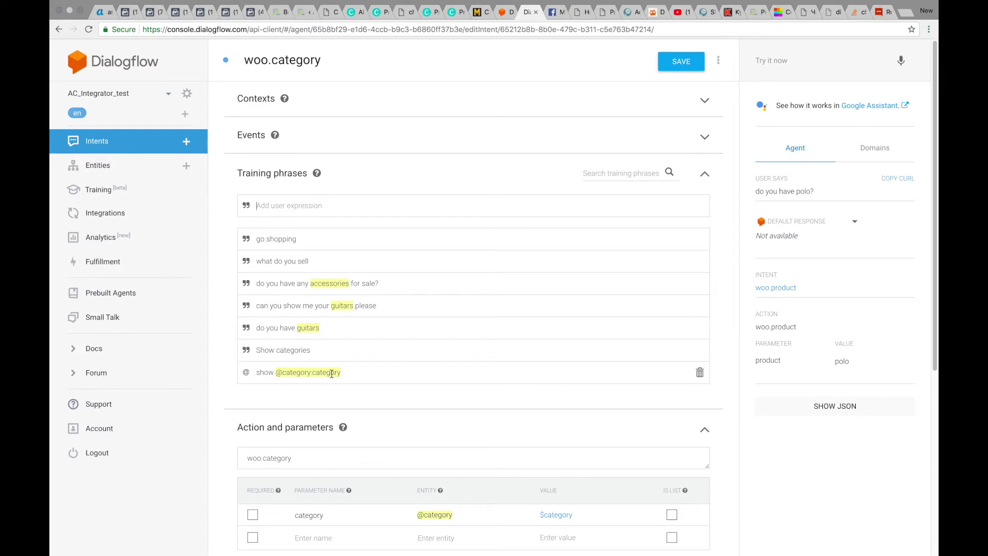
left_click(107, 150)
left_click(268, 298)
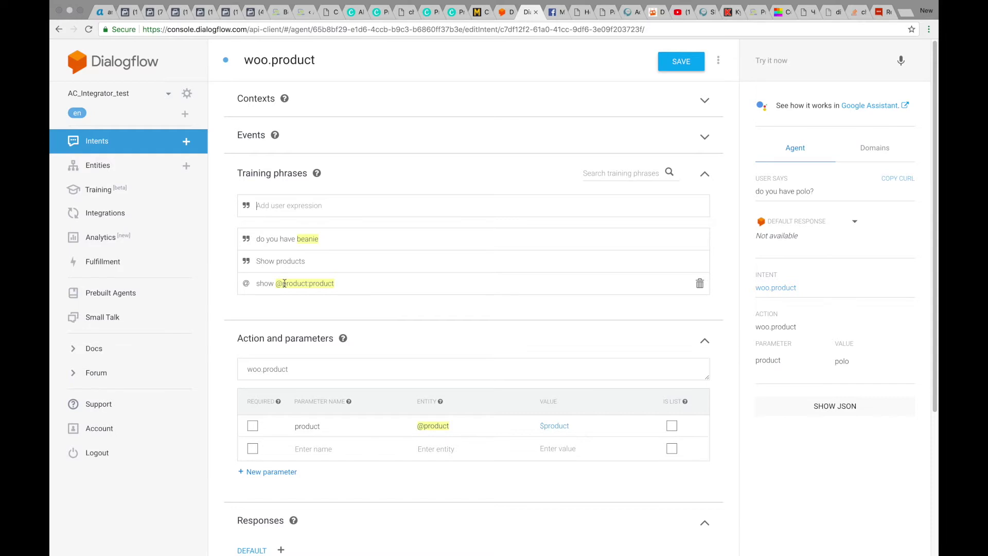
- Examine the entries defined in the category and product entities
left_click(98, 163)
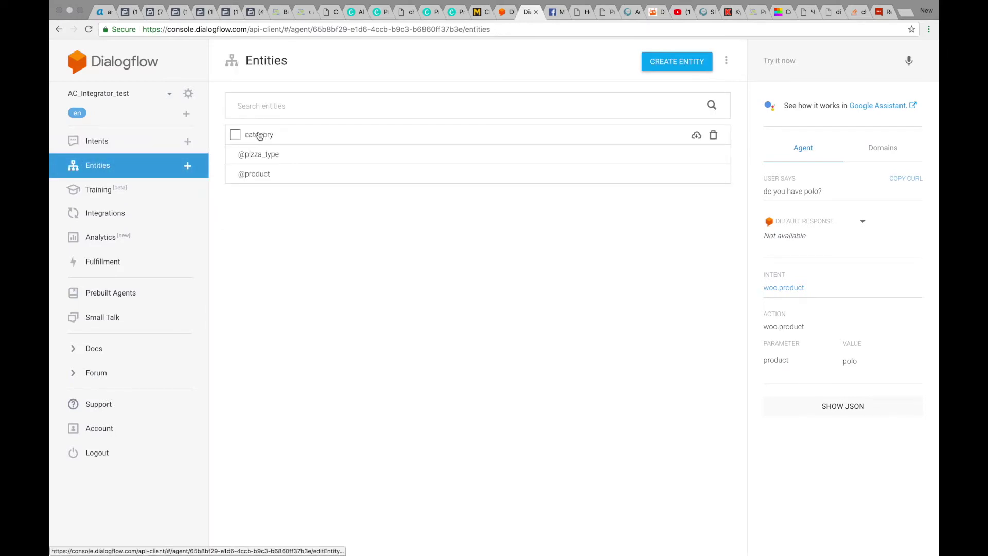
left_click(260, 134)
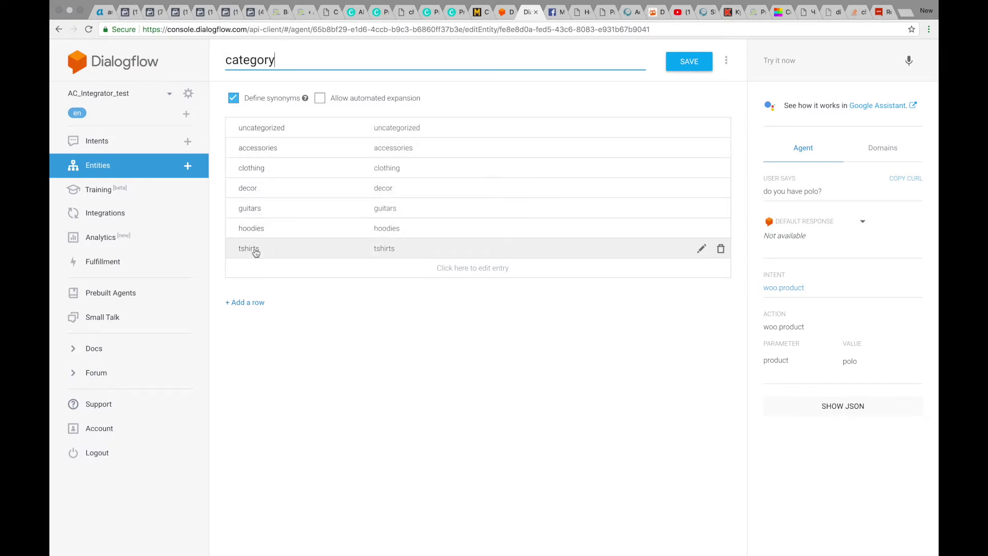
left_click(104, 168)
left_click(263, 170)
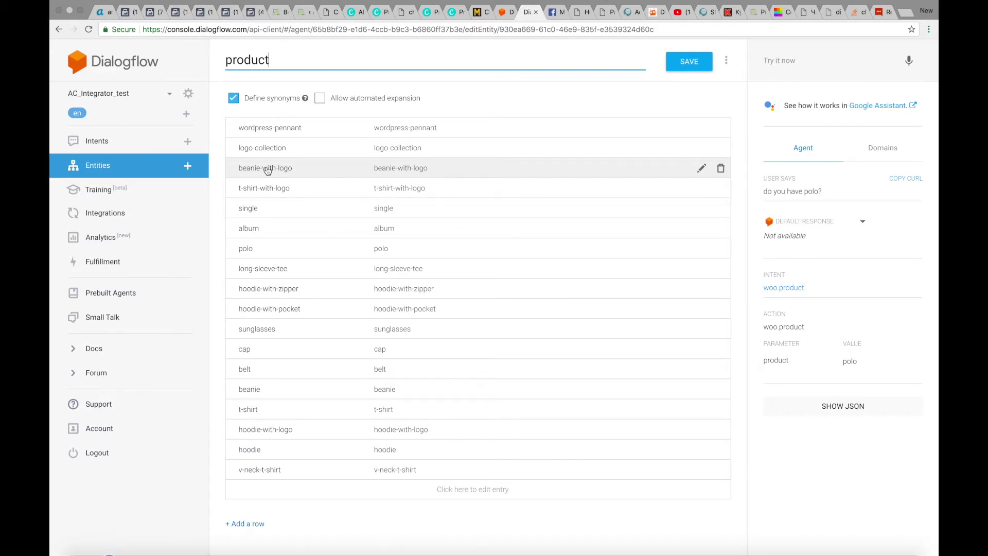
- Examine the woo.product.buy intent's training phrase and parameters, and switch back to the Chatfuel dashboard
left_click(96, 143)
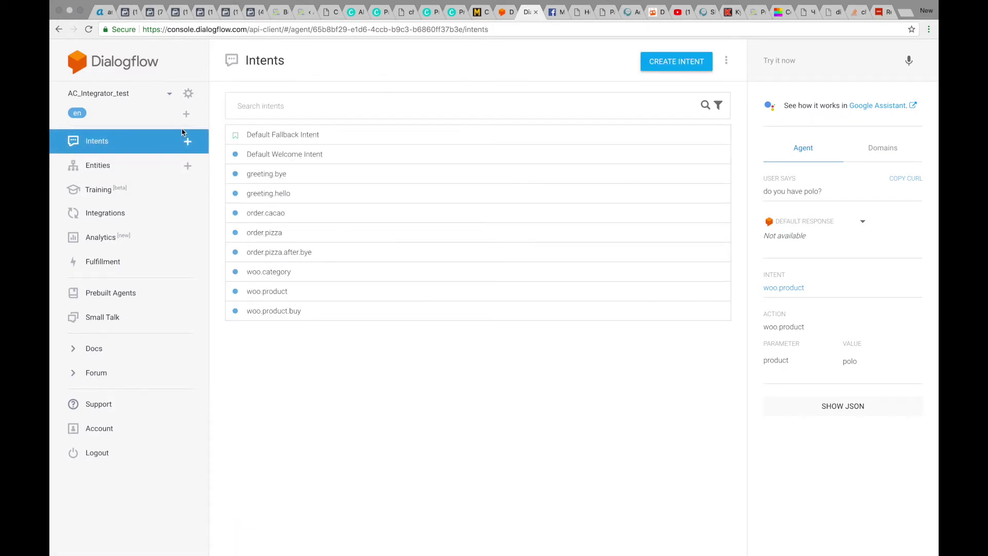
left_click(266, 313)
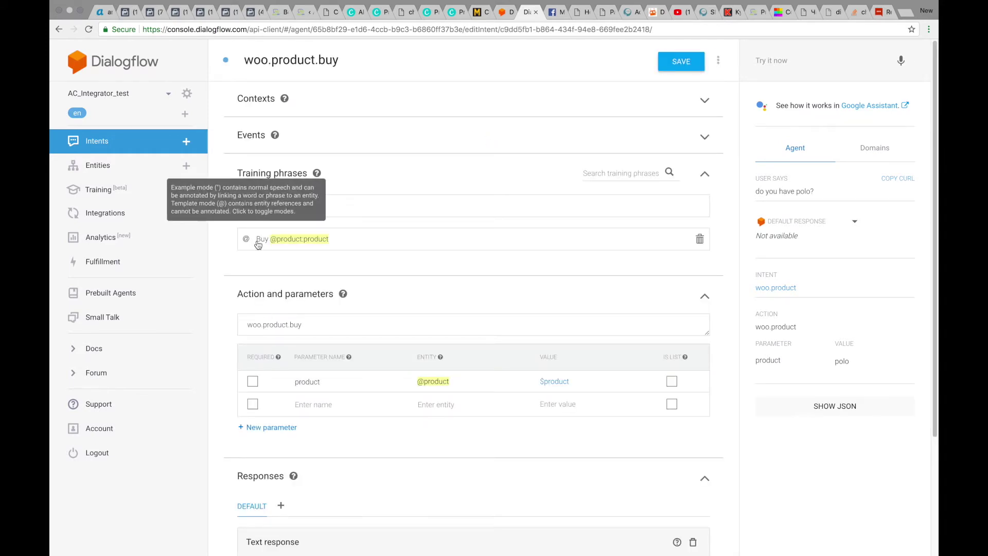
left_click(102, 142)
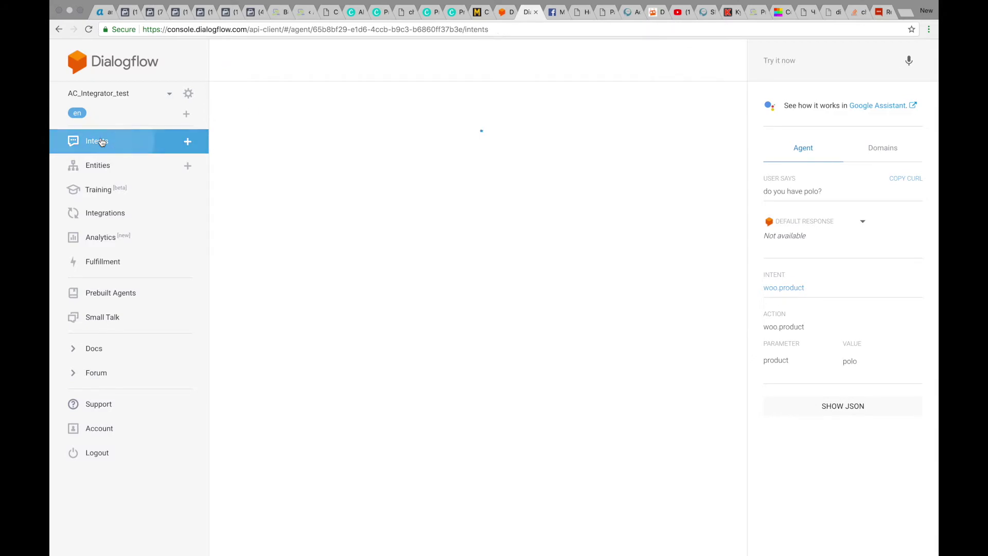
key("super+Tab")
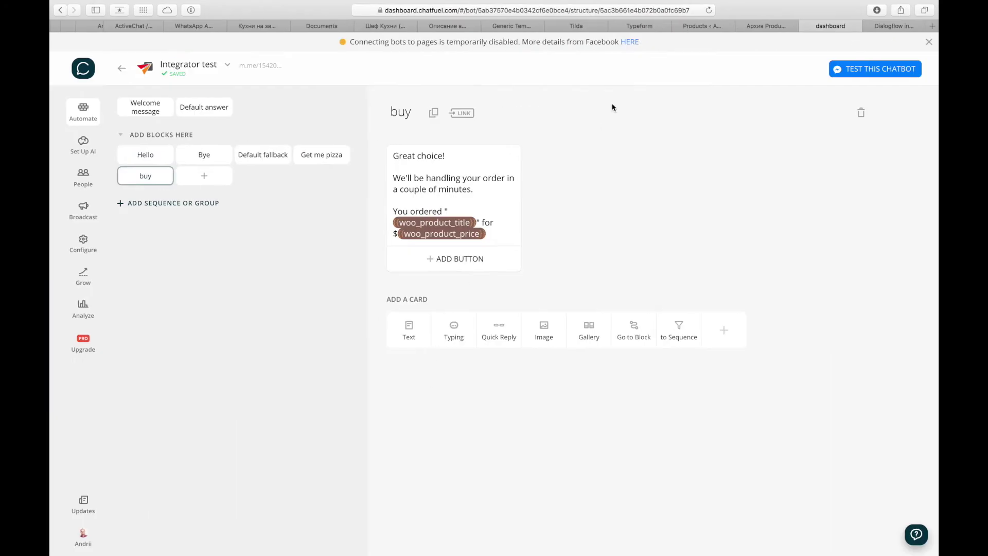
- Switch to the Messenger conversation with Newdm Pizza and send the message "buy polo"
key("super+Tab")
left_click(559, 12)
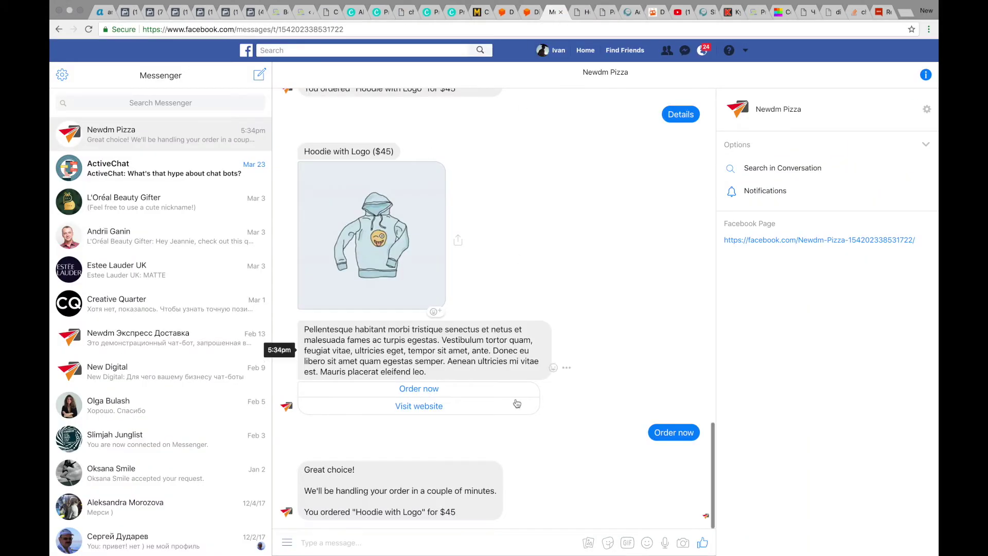
type("buy ")
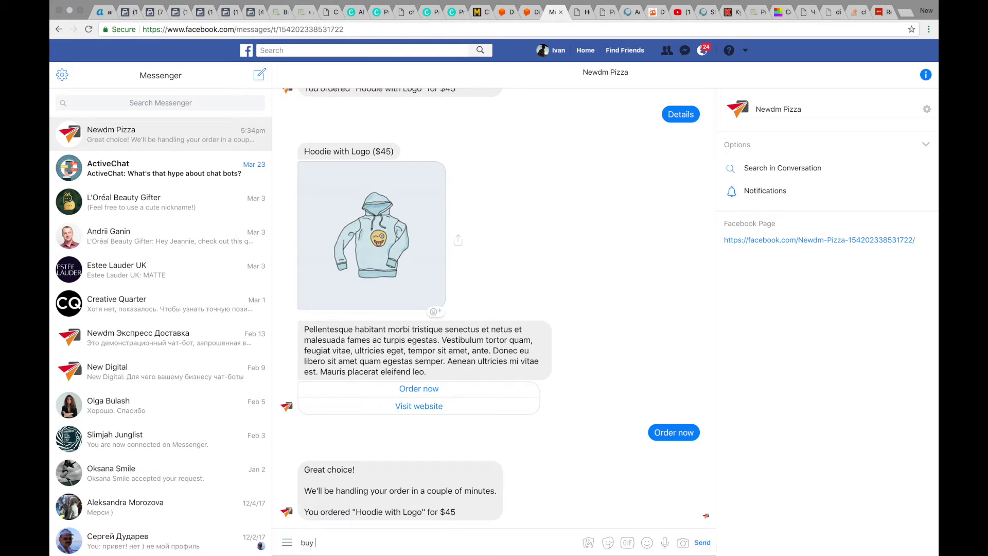
type("polo")
key("Return")
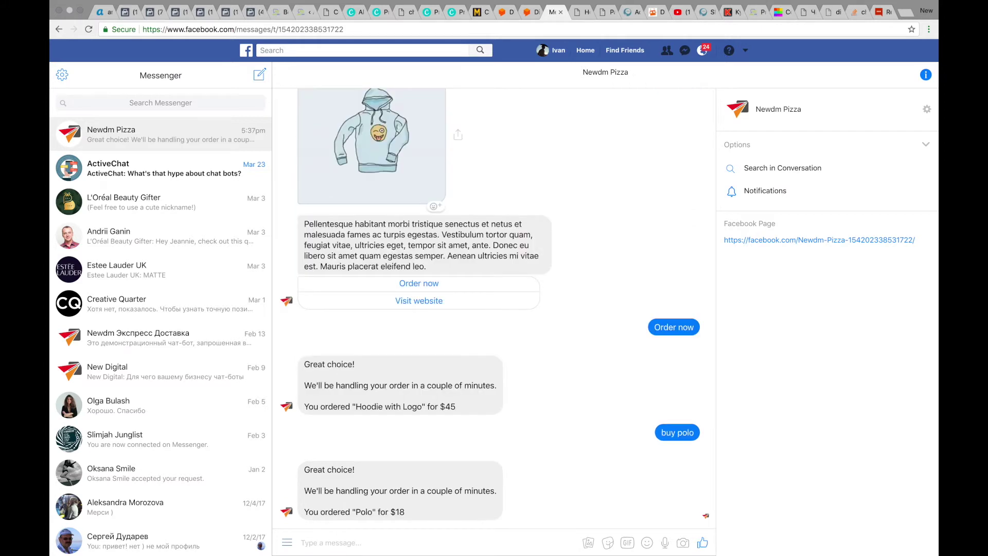
- Switch back to the Chatfuel dashboard and start a {{woo attribute on a new line at the end of the buy block's order message
key("super+Tab")
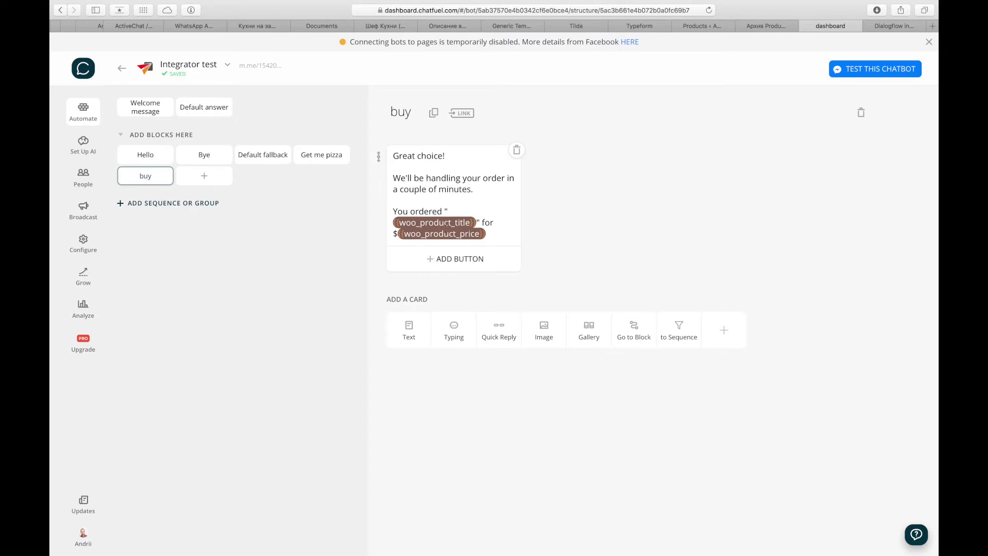
left_click(508, 235)
key("Return")
key("Return")
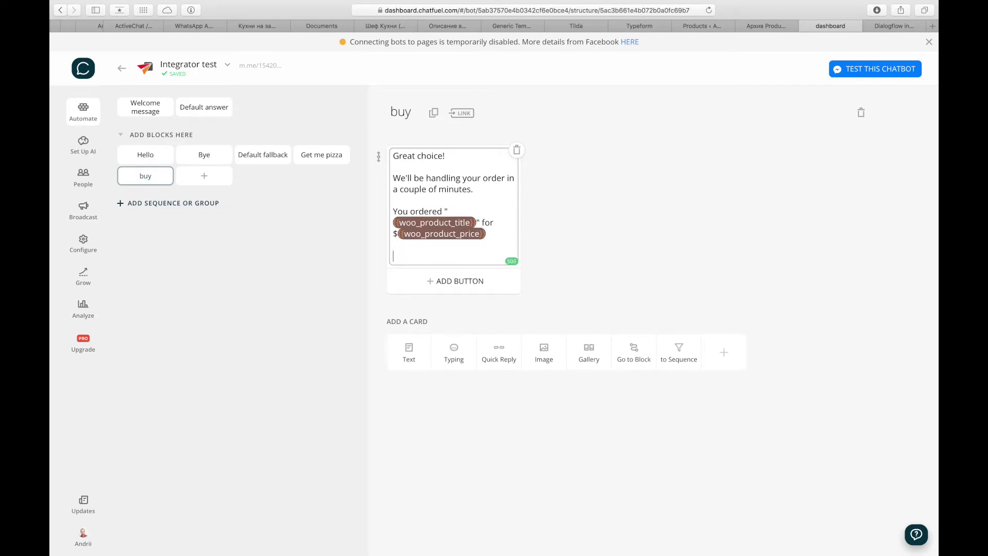
type("{{woo")
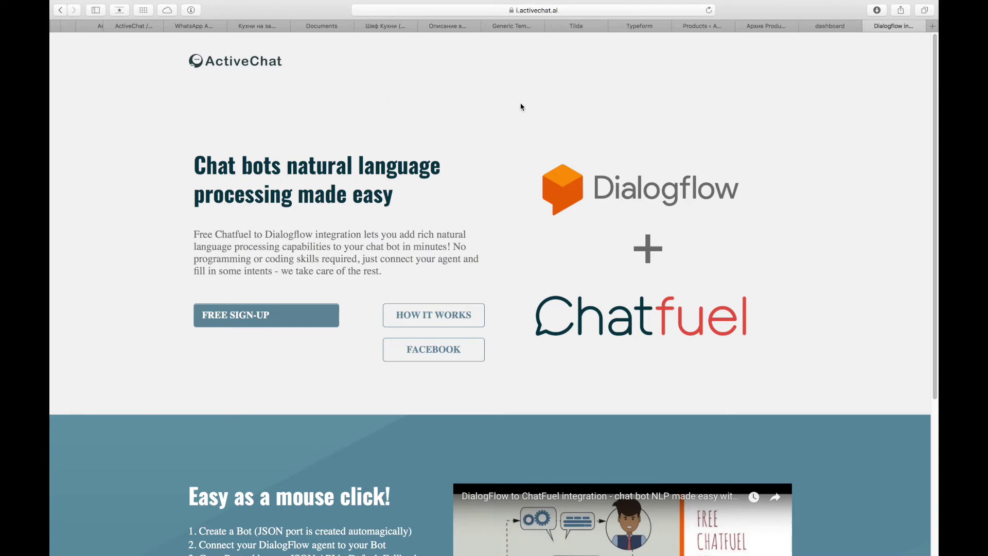
- Sign in to the ActiveChat integrator with the Google account and open the AC TEST bot
left_click(234, 316)
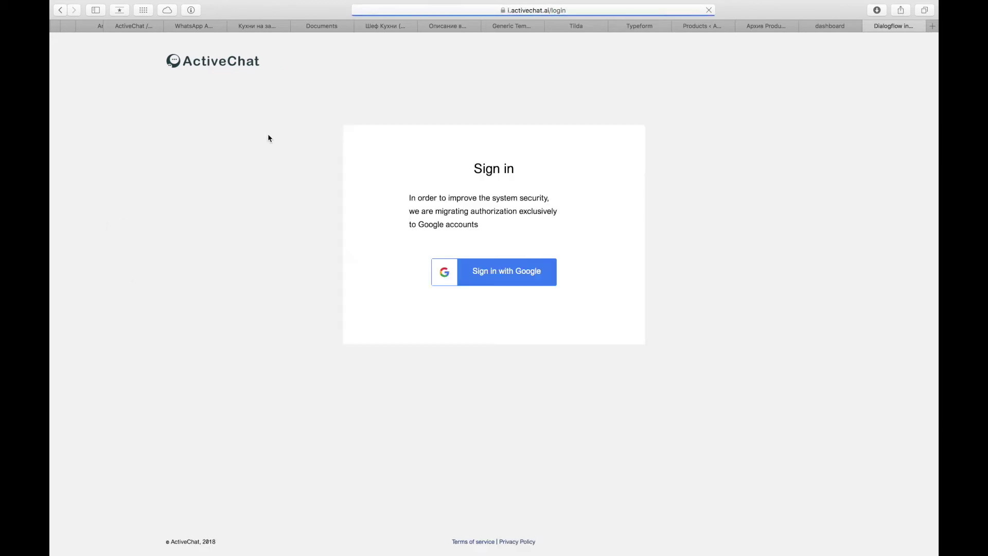
left_click(480, 273)
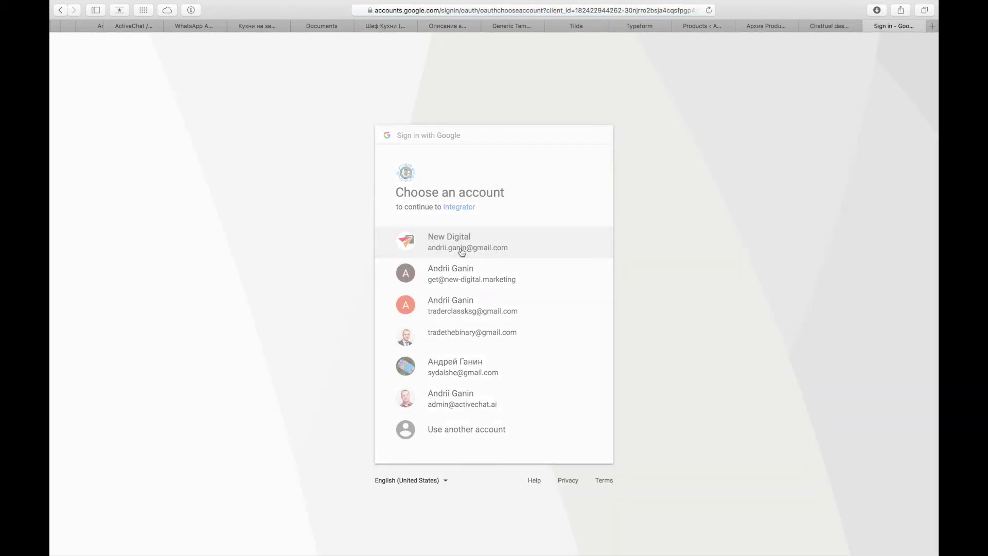
left_click(461, 252)
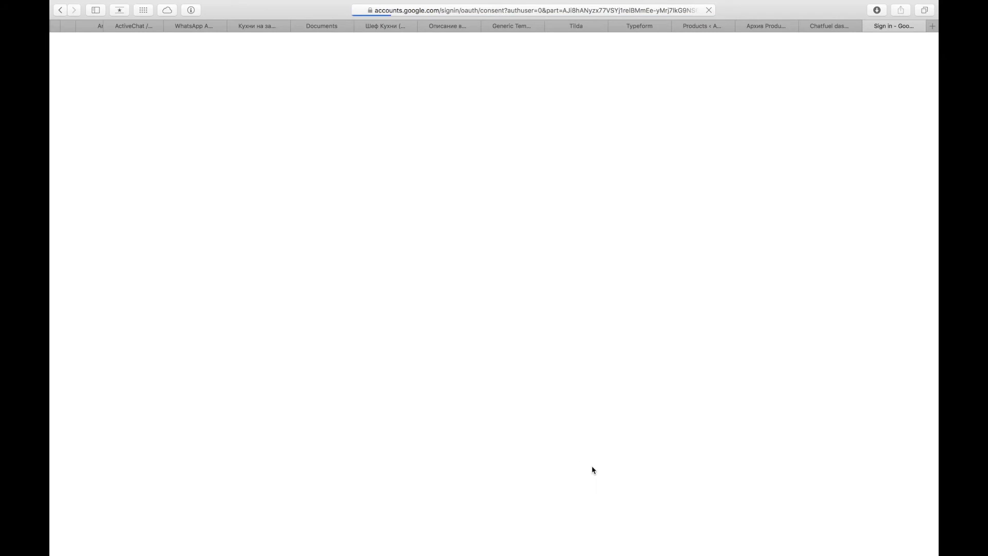
left_click(570, 403)
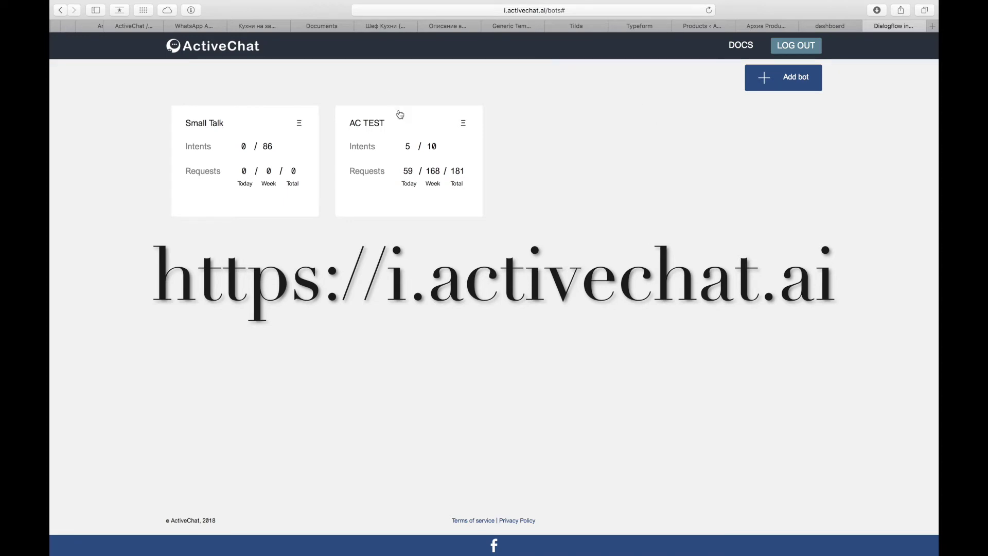
left_click(417, 157)
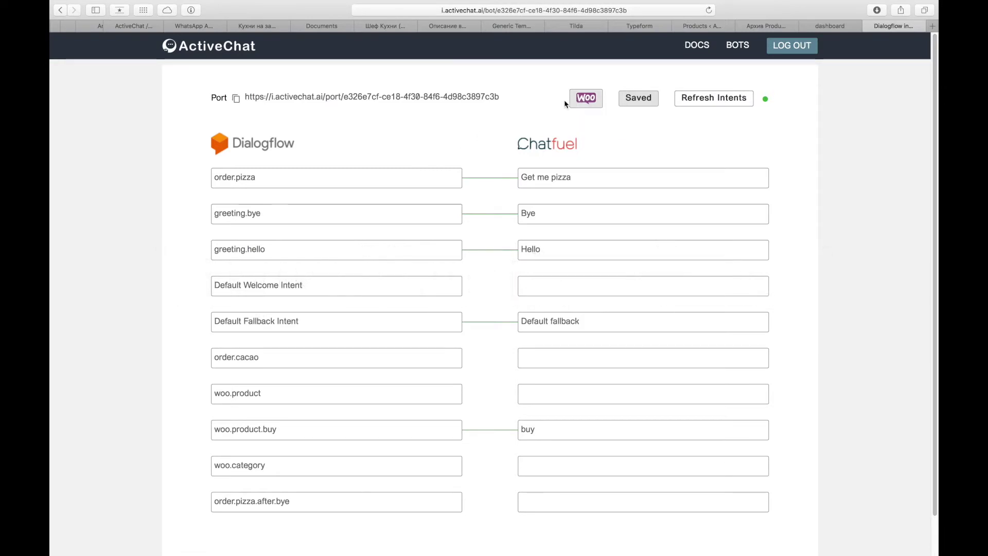
mouse_move(581, 102)
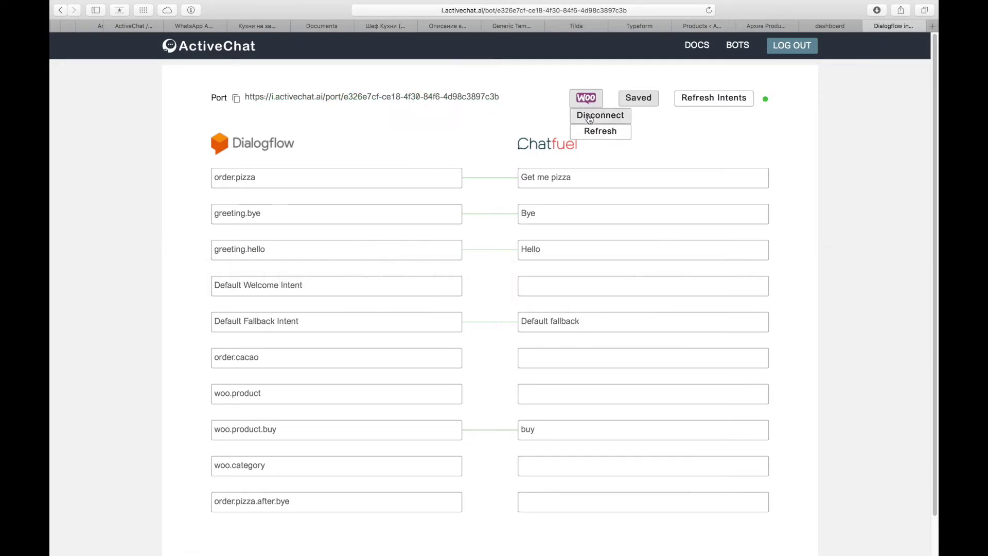
left_click(591, 119)
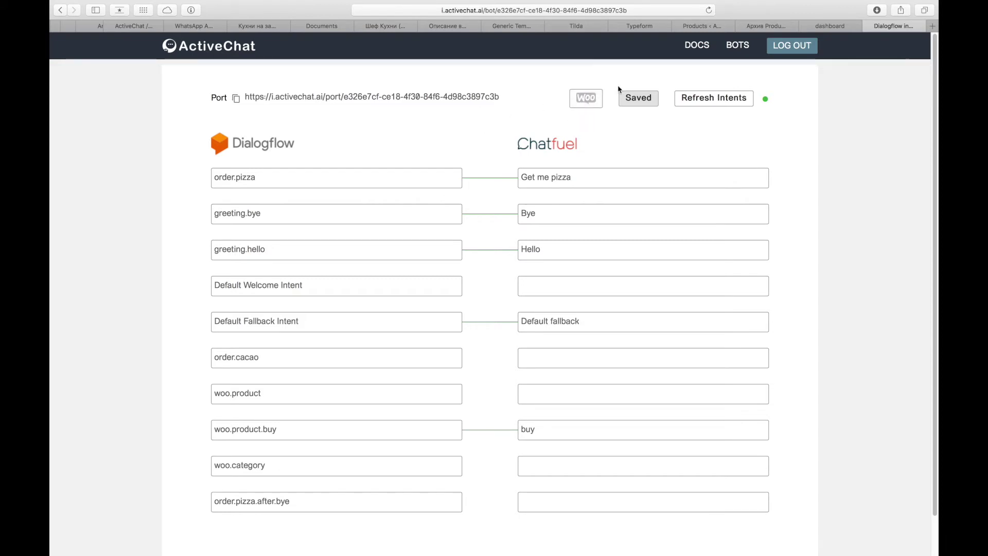
left_click(571, 102)
left_click(584, 116)
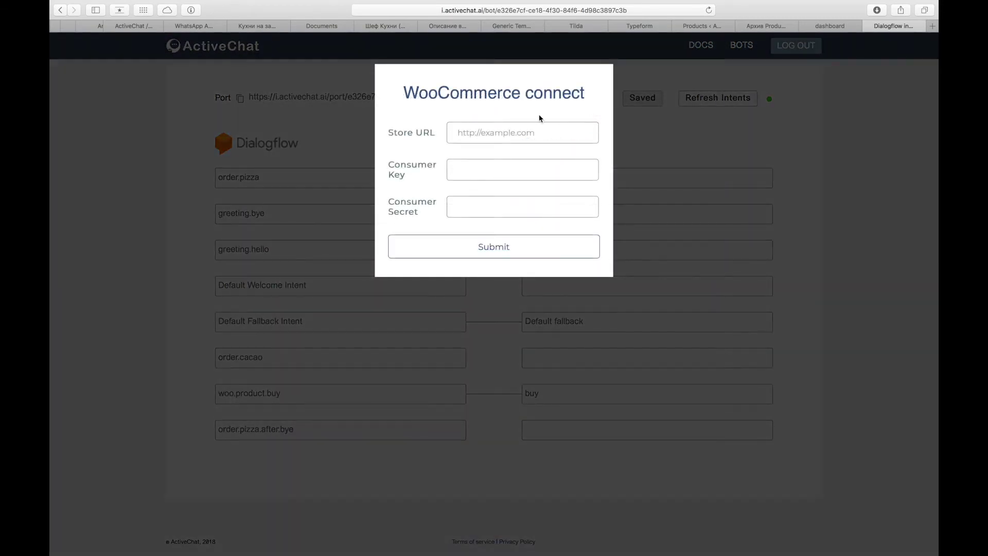
left_click(483, 130)
type("https://activechat.ai")
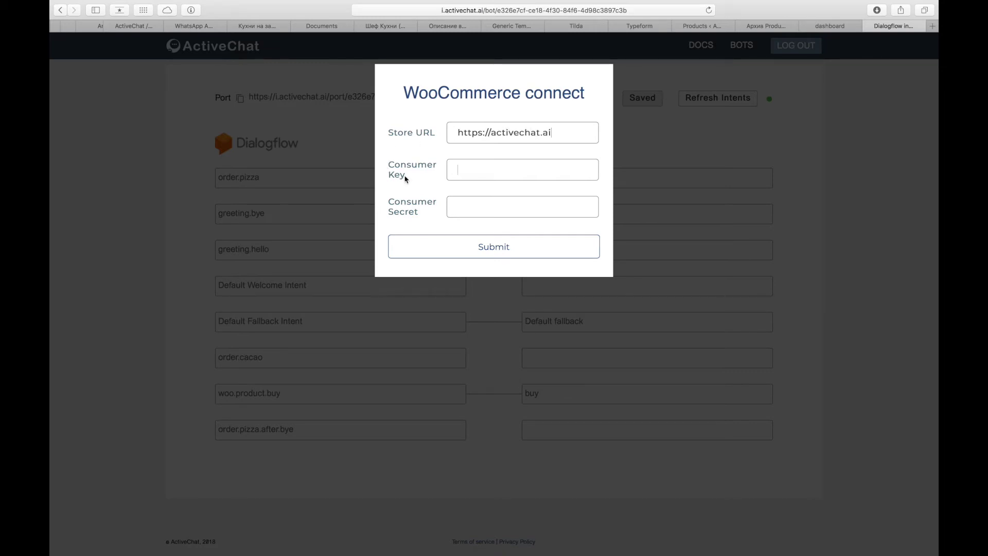
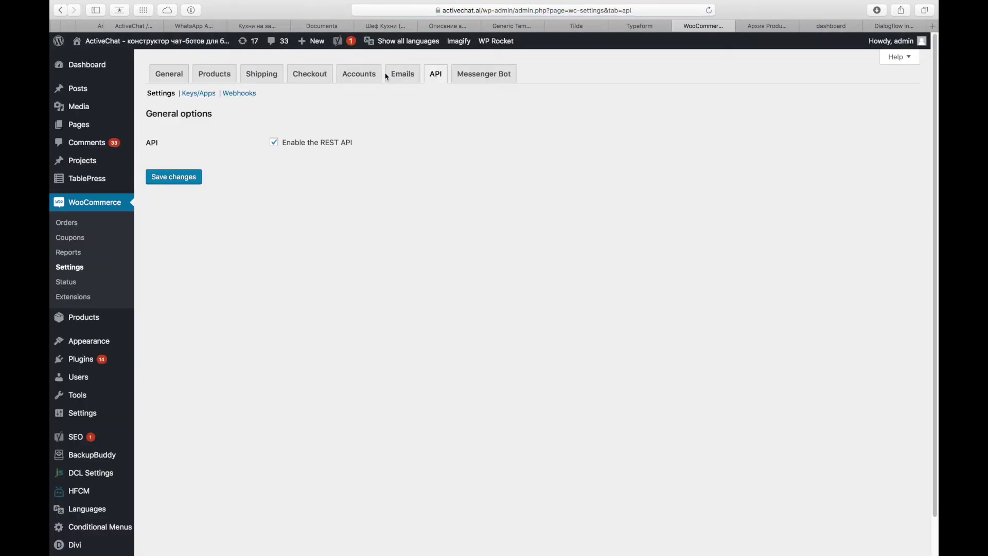
- Generate a WooCommerce API key with Read permissions and the description "integrator test 2" in the store's WordPress admin
left_click(200, 94)
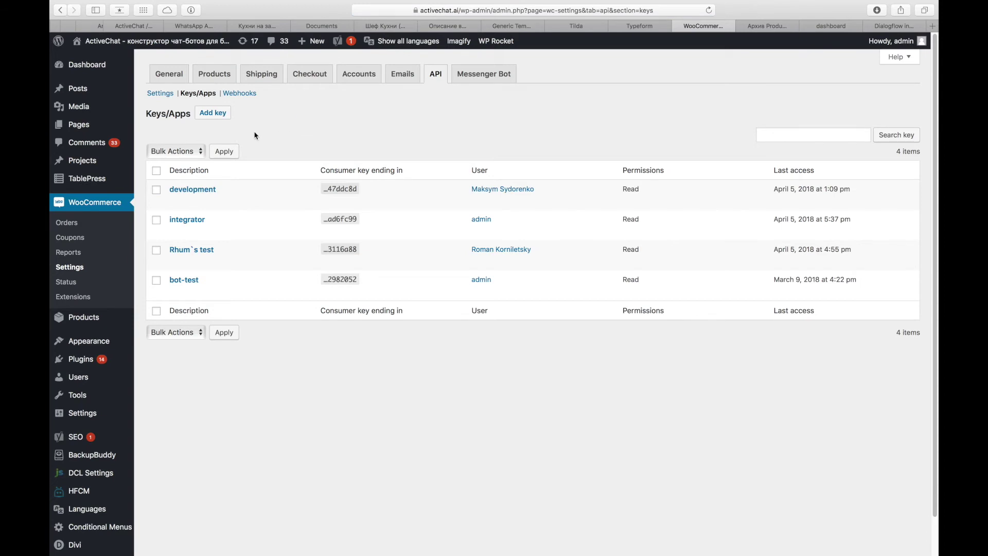
left_click(211, 116)
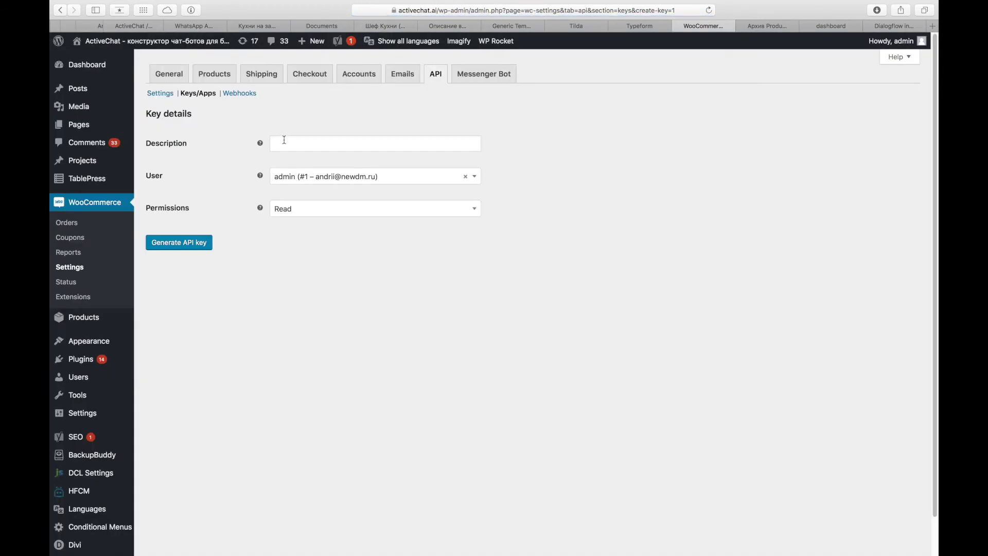
left_click(284, 140)
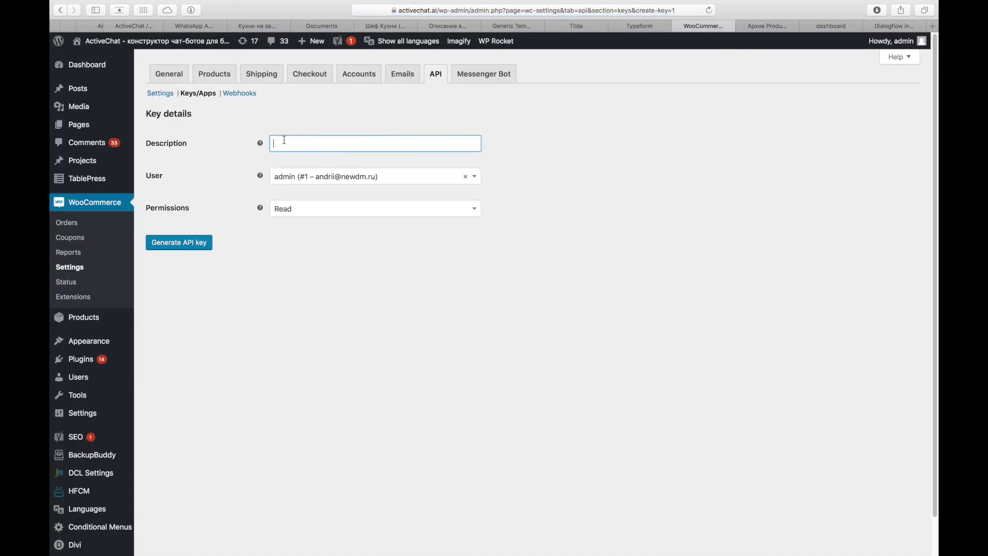
type("integrator test 2")
left_click(208, 243)
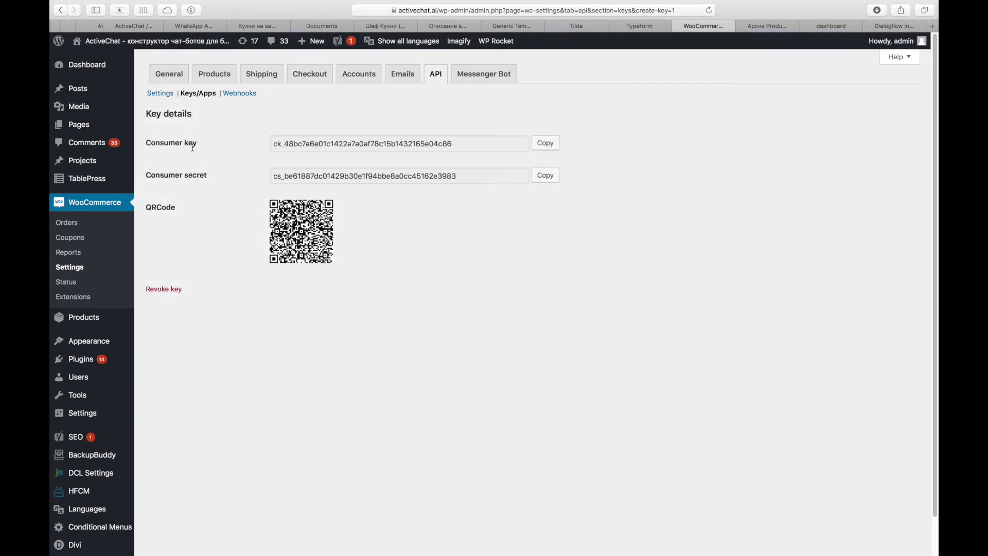
- Copy the generated consumer key into the Consumer Key field of ActiveChat's WooCommerce connection form
left_click(549, 146)
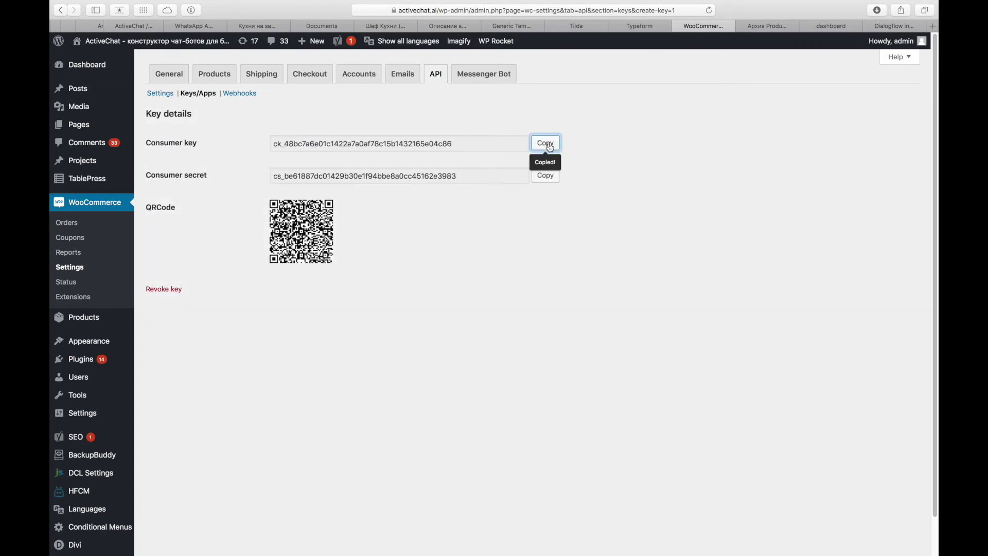
left_click(888, 27)
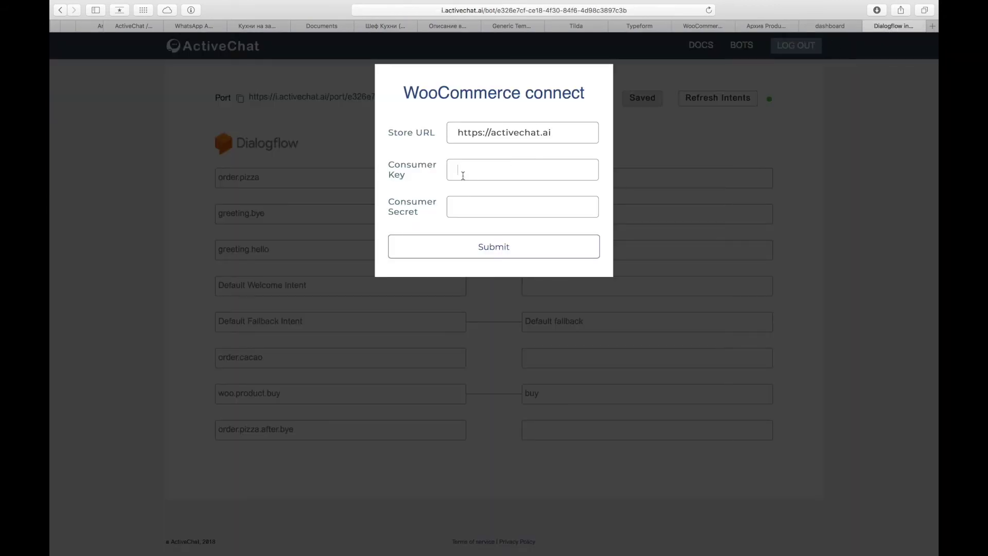
key("super+v")
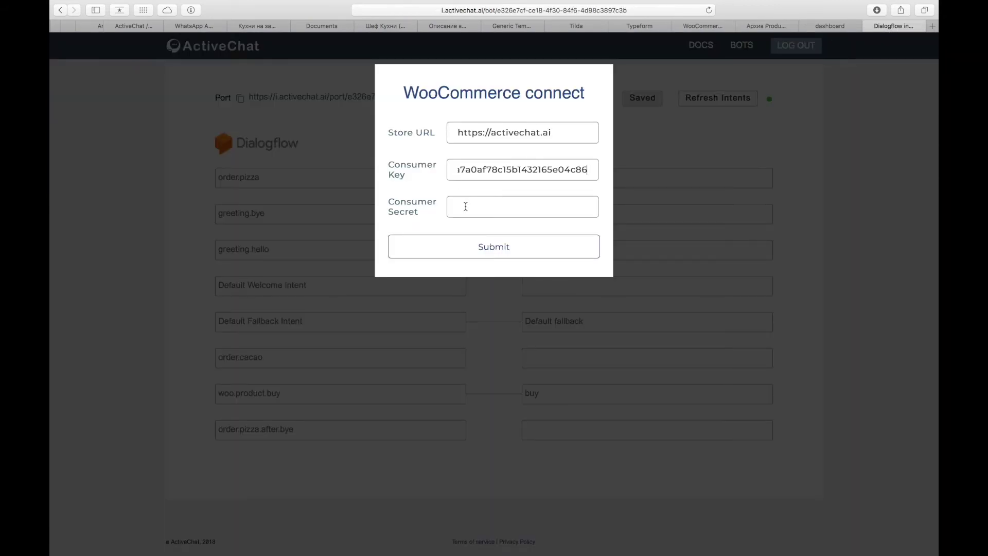
- Copy the generated consumer secret into the Consumer Secret field and submit the WooCommerce connection
left_click(702, 26)
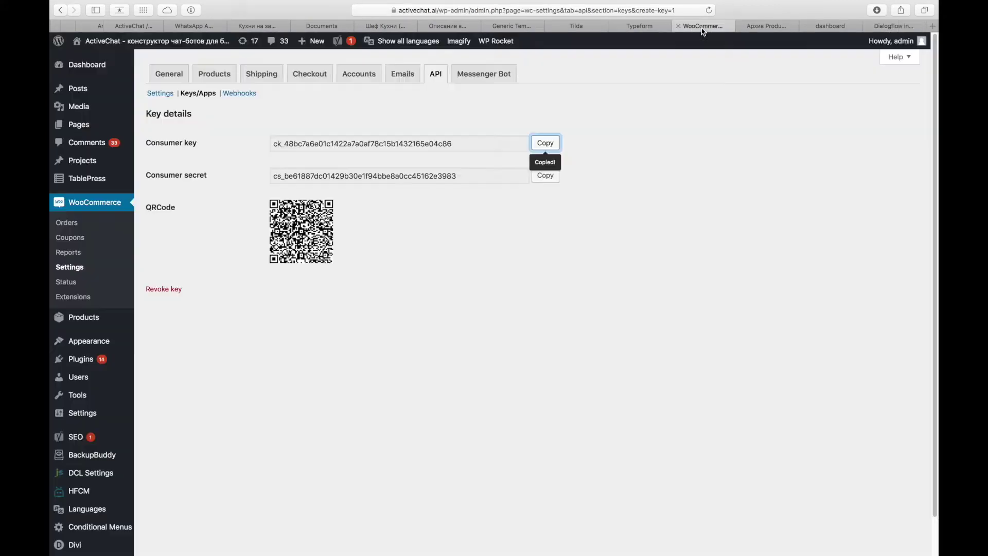
left_click(540, 175)
left_click(901, 26)
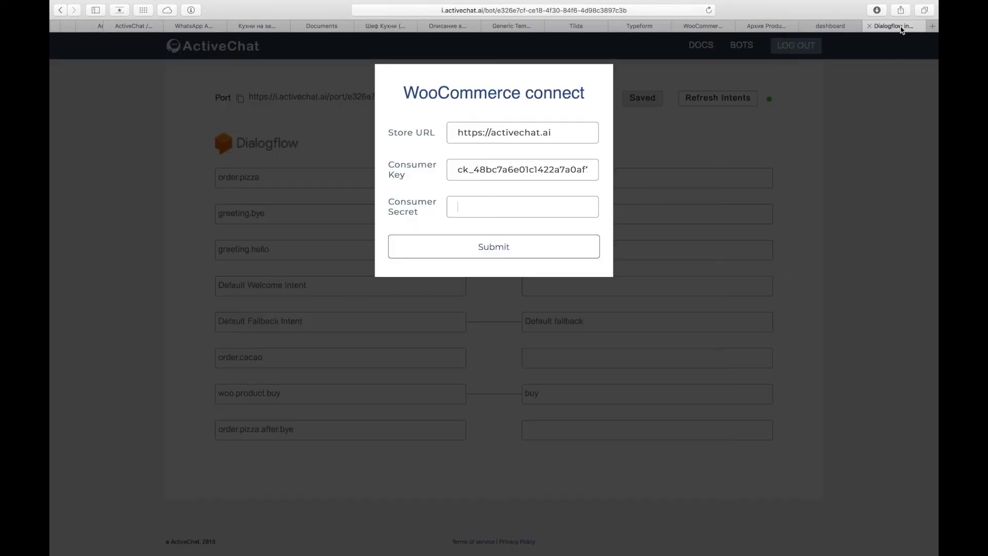
left_click(462, 205)
key("super+v")
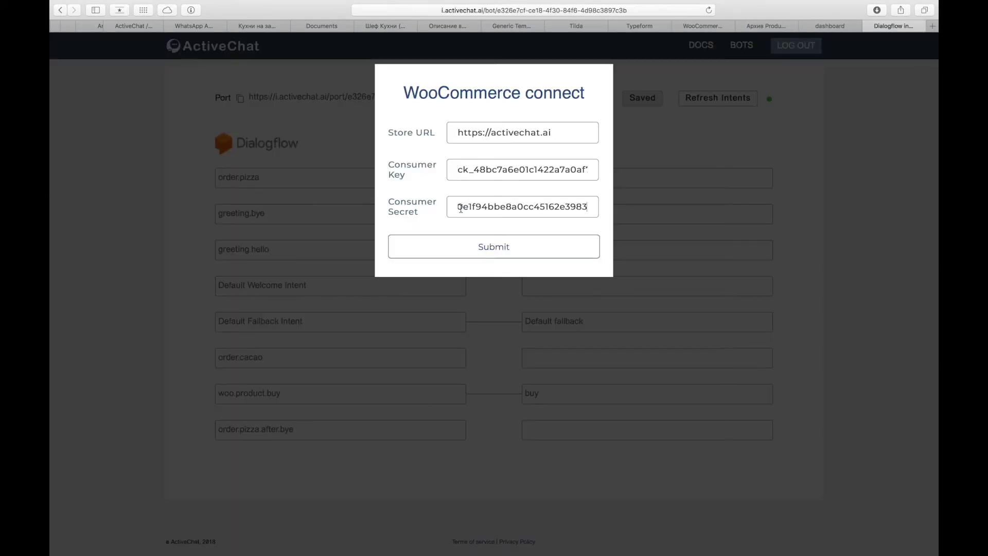
left_click(478, 246)
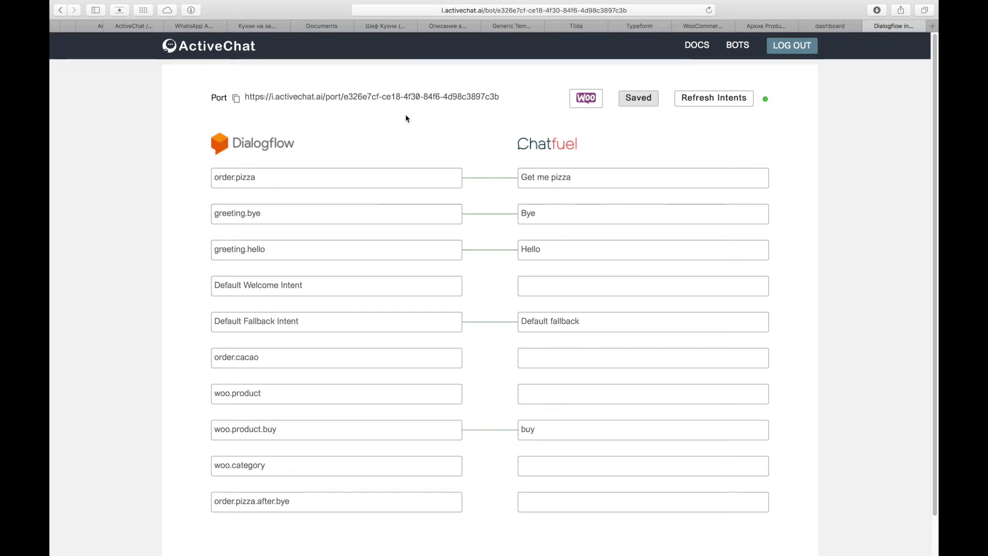
- Switch to the Dialogflow console and reload the agent's intents list
key("super+Tab")
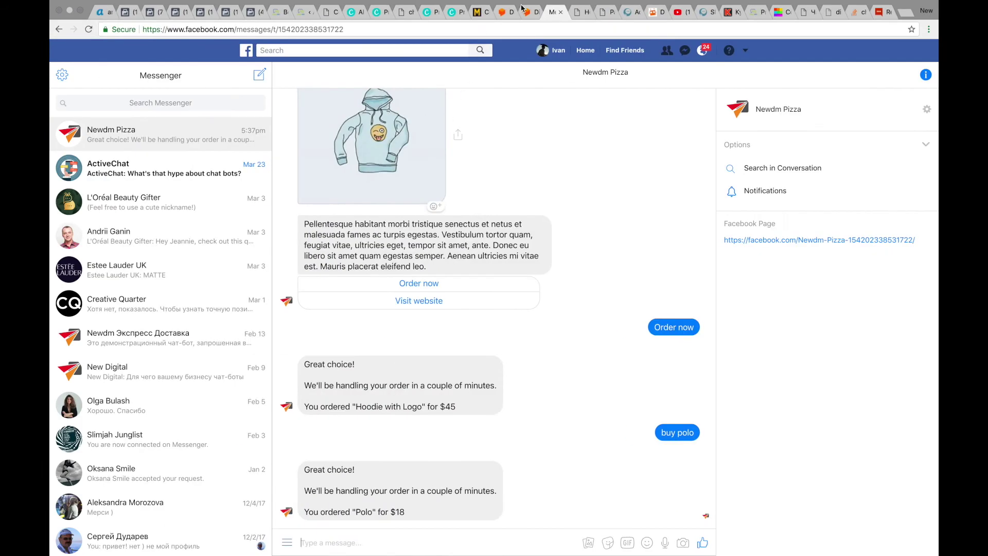
left_click(527, 11)
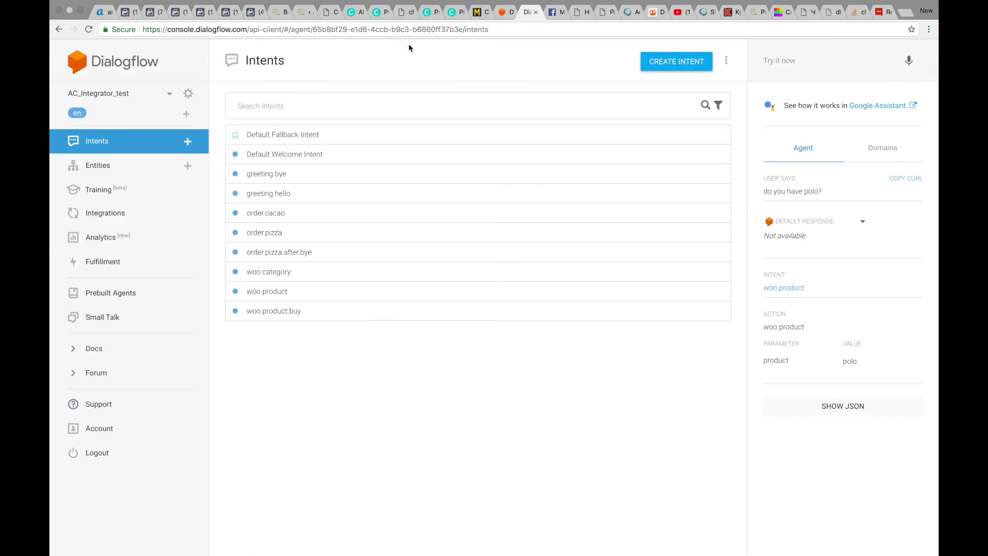
left_click(118, 141)
left_click(90, 29)
left_click(89, 30)
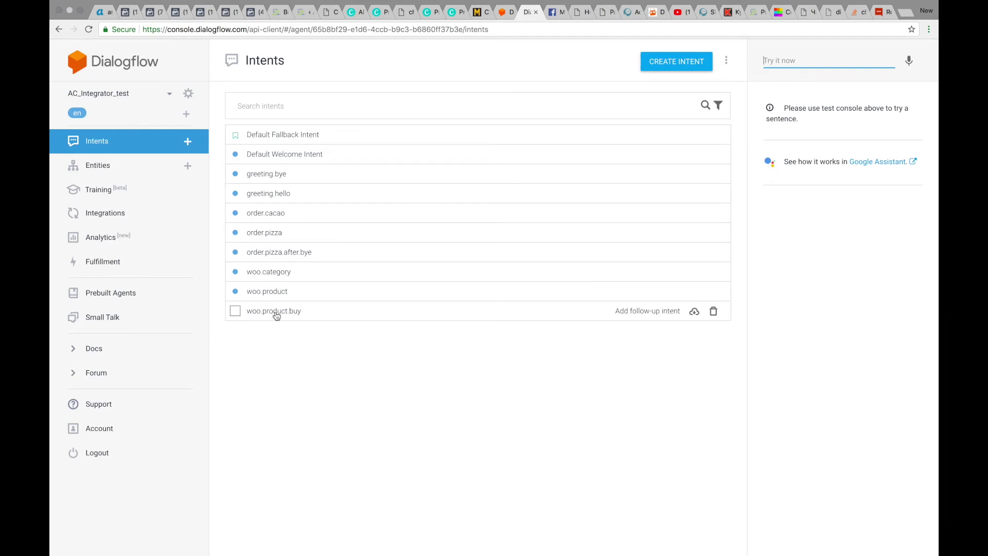
- Save the woo.category and woo.product intents again without editing them
left_click(270, 273)
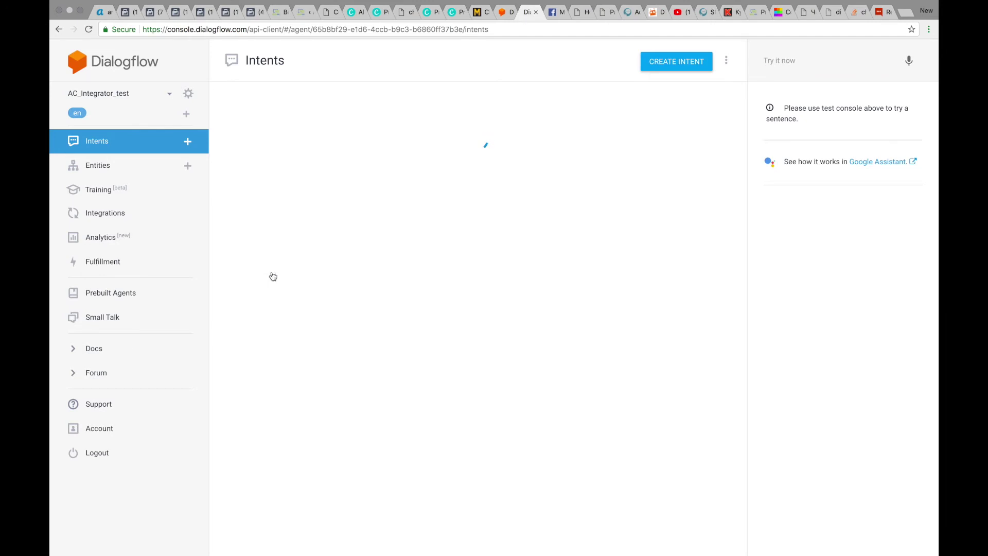
left_click(688, 69)
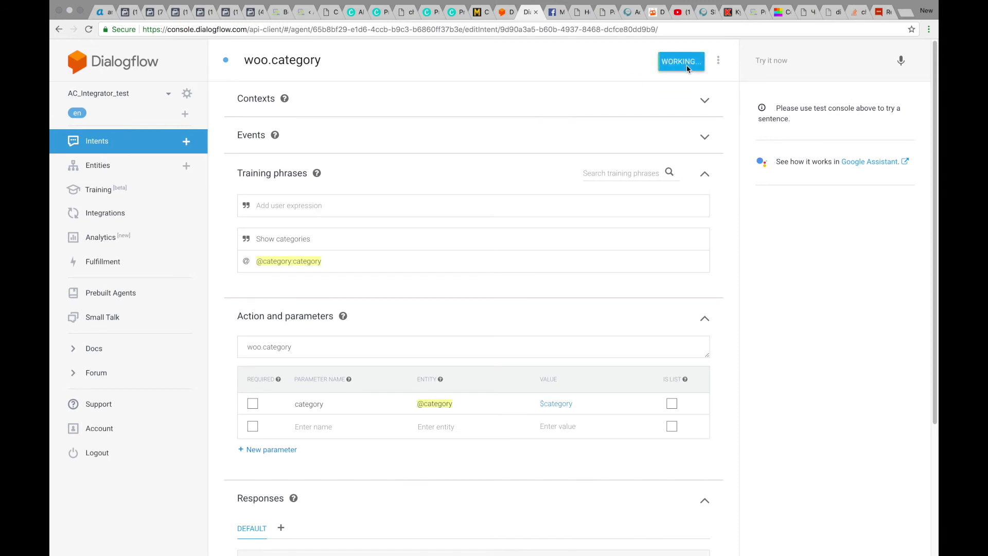
left_click(96, 144)
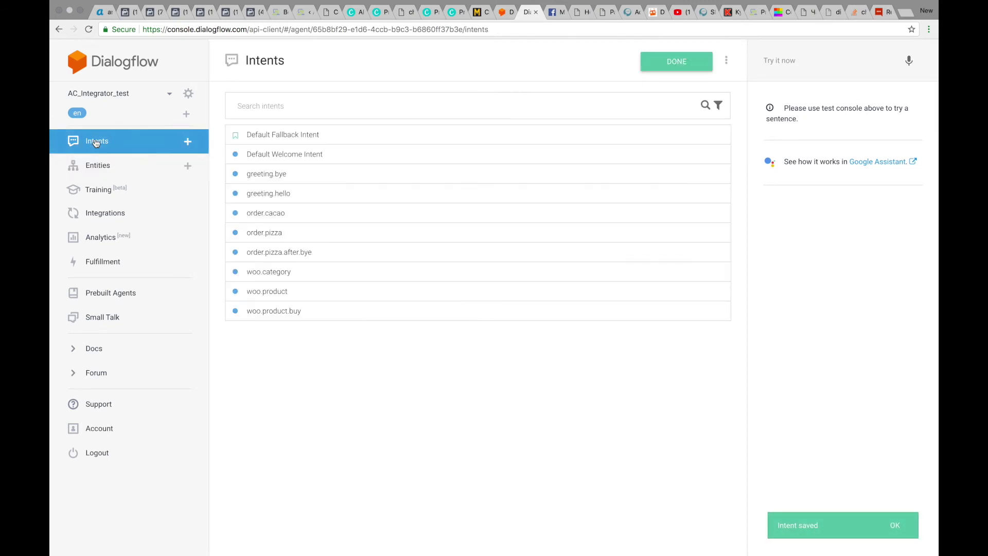
left_click(272, 292)
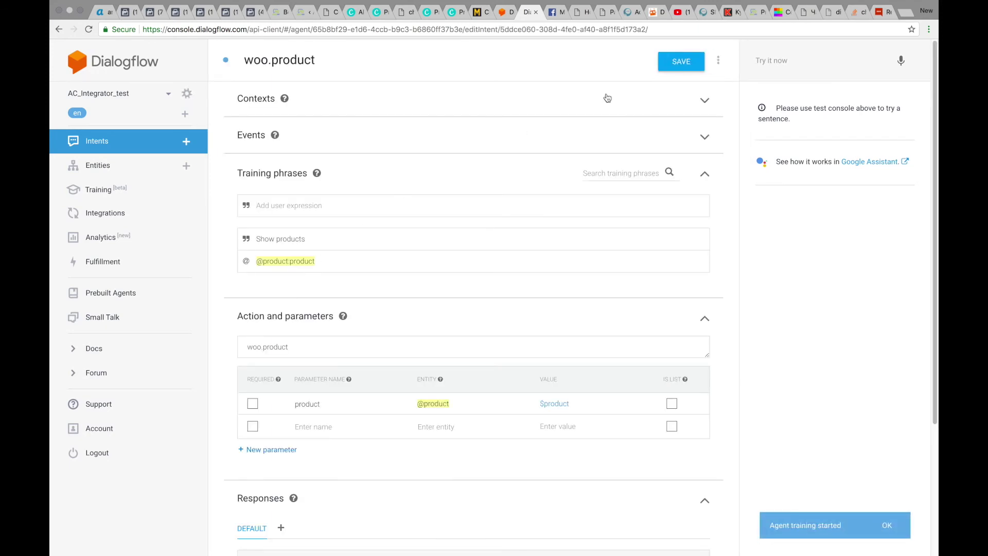
left_click(676, 64)
- Save the woo.product.buy intent again without editing it
left_click(101, 147)
left_click(256, 313)
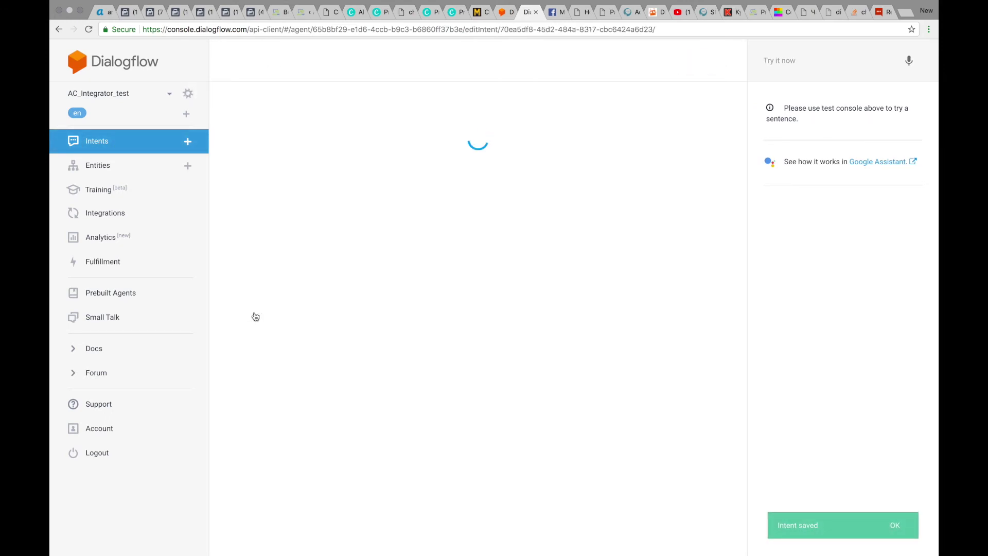
left_click(671, 65)
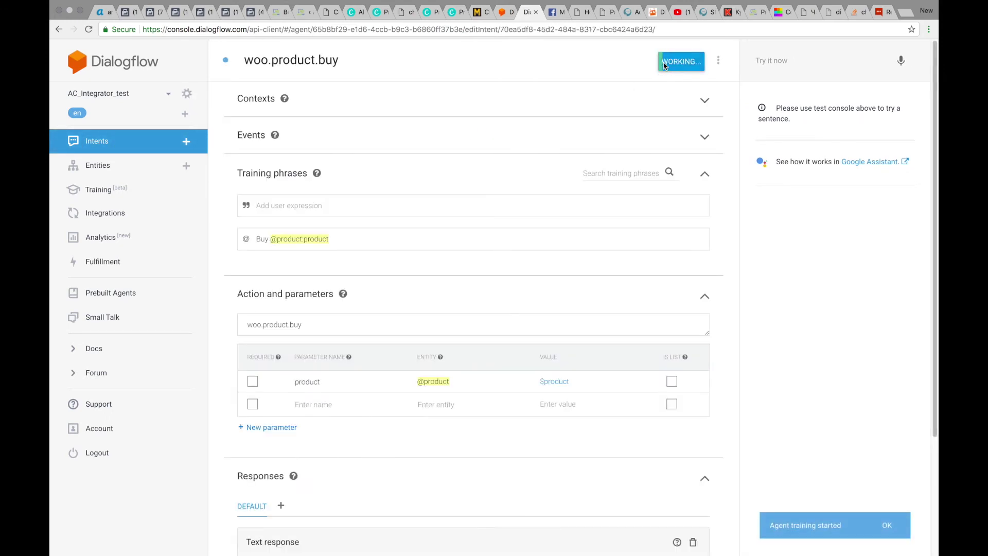
left_click(98, 143)
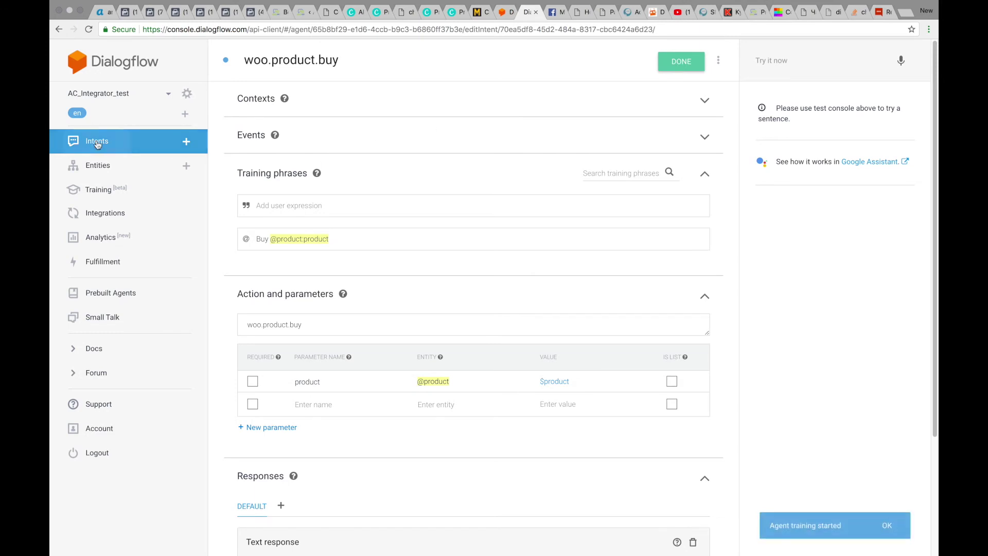
- Try adding the synonym "clothes" to the clothing entry of the category entity
left_click(112, 173)
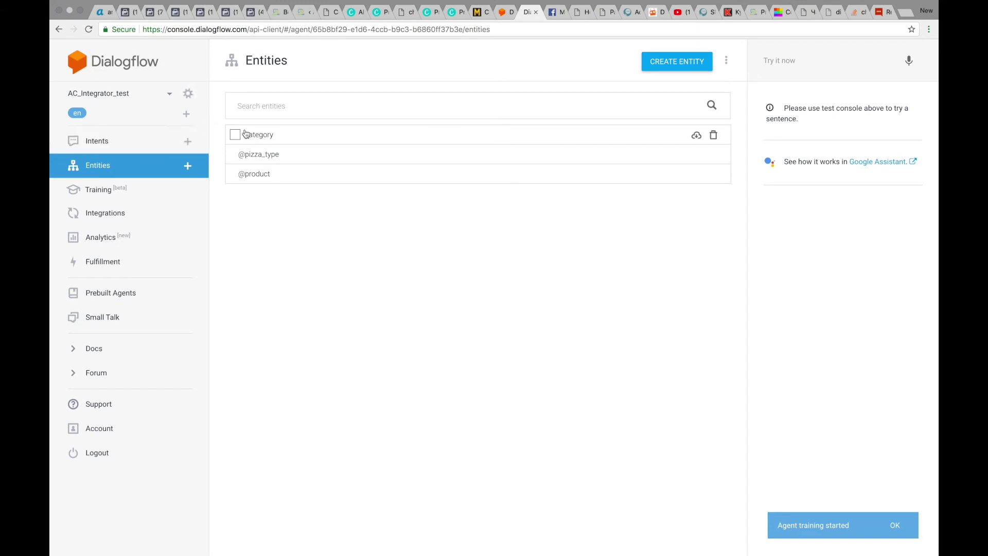
left_click(260, 135)
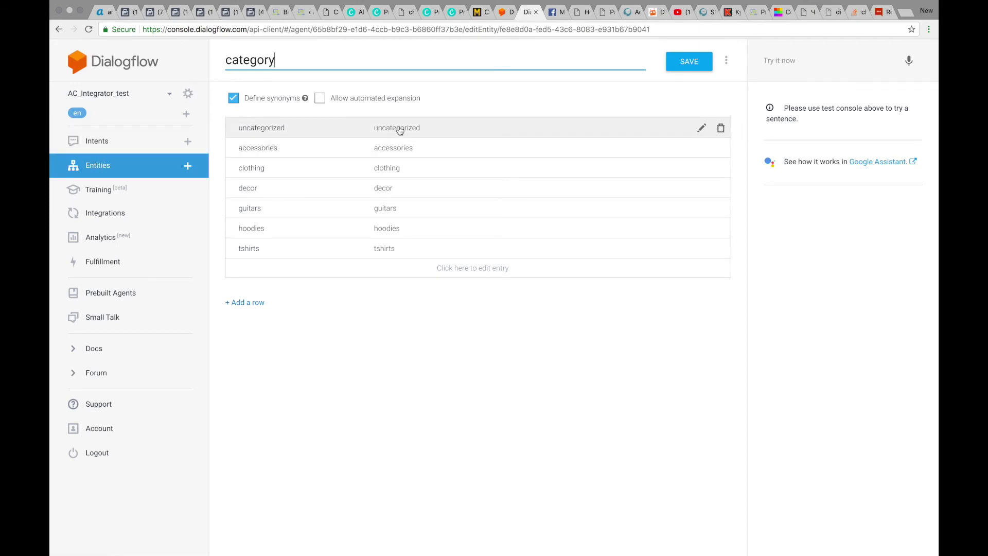
left_click(410, 172)
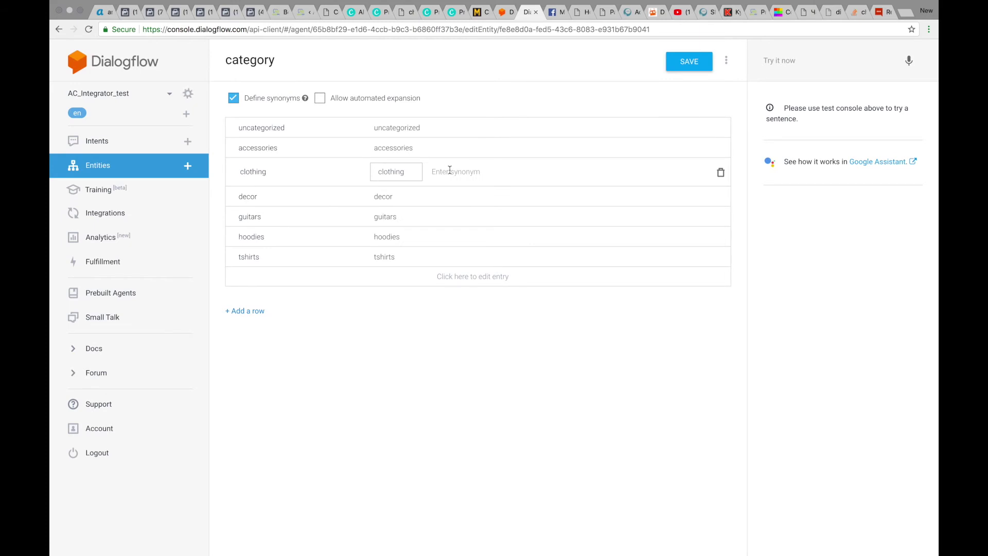
type("c")
key("Return")
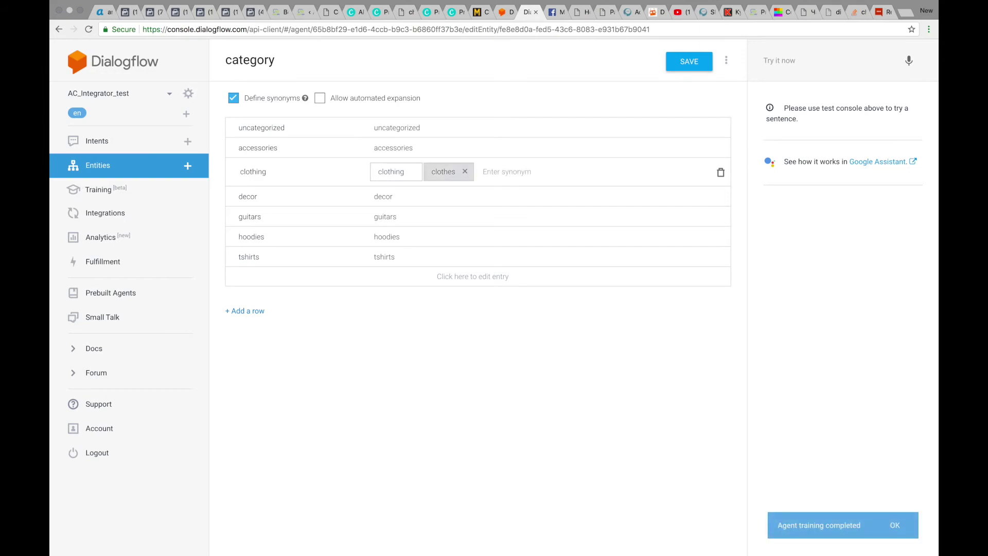
left_click(98, 165)
- Add the training phrases "do you have anything to sell?" and "what's in your shop" to the woo.category intent and save it
left_click(102, 145)
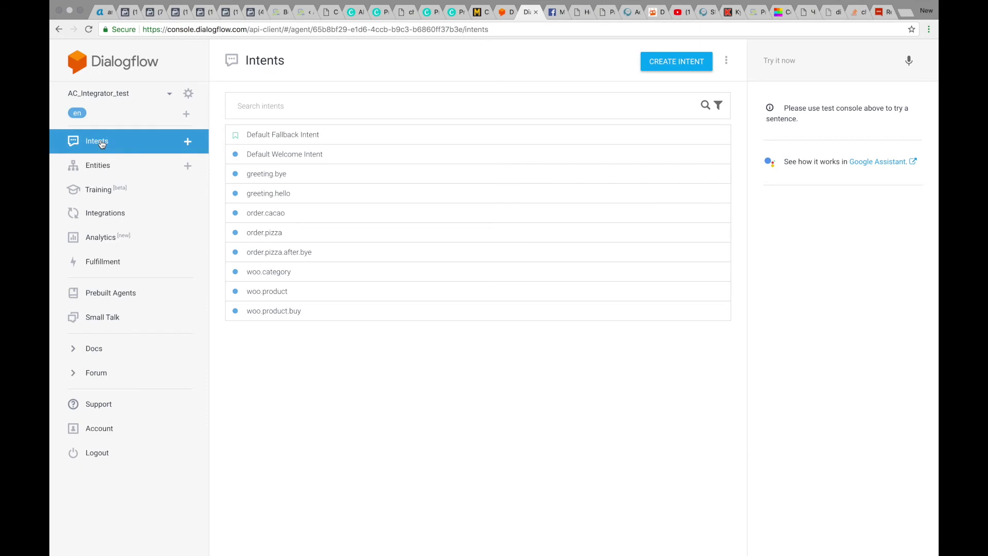
left_click(269, 273)
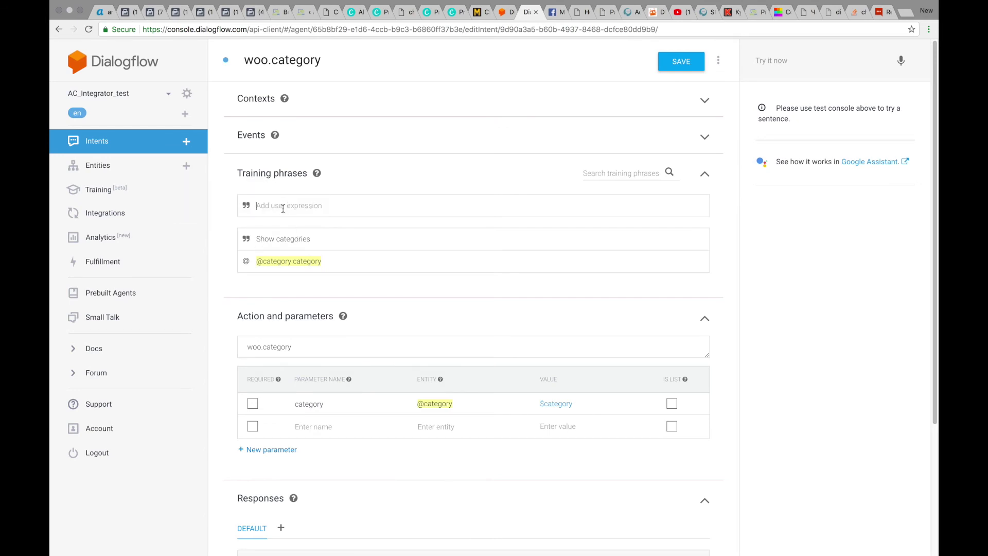
type("d")
key("Return")
type("w")
key("BackSpace")
type("wj")
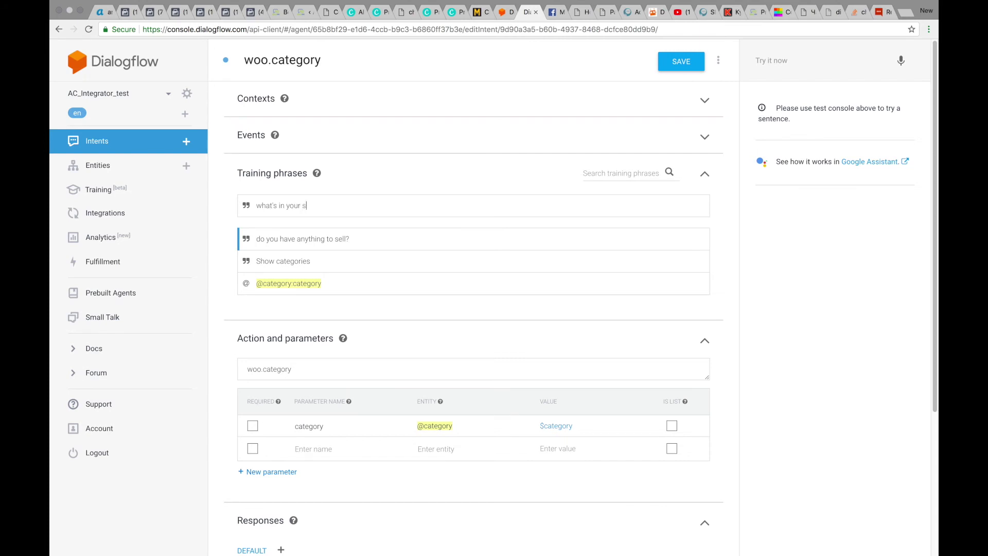
key("Return")
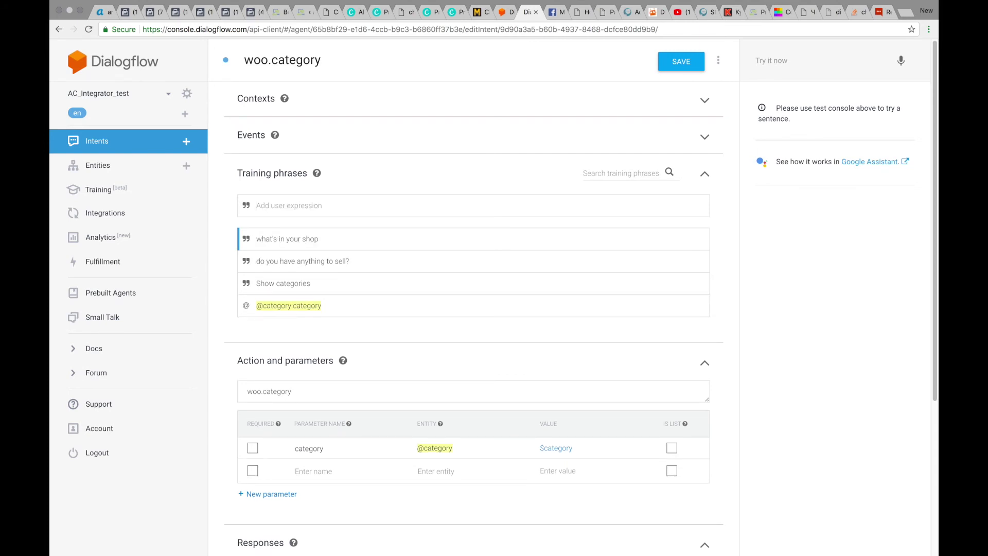
left_click(680, 63)
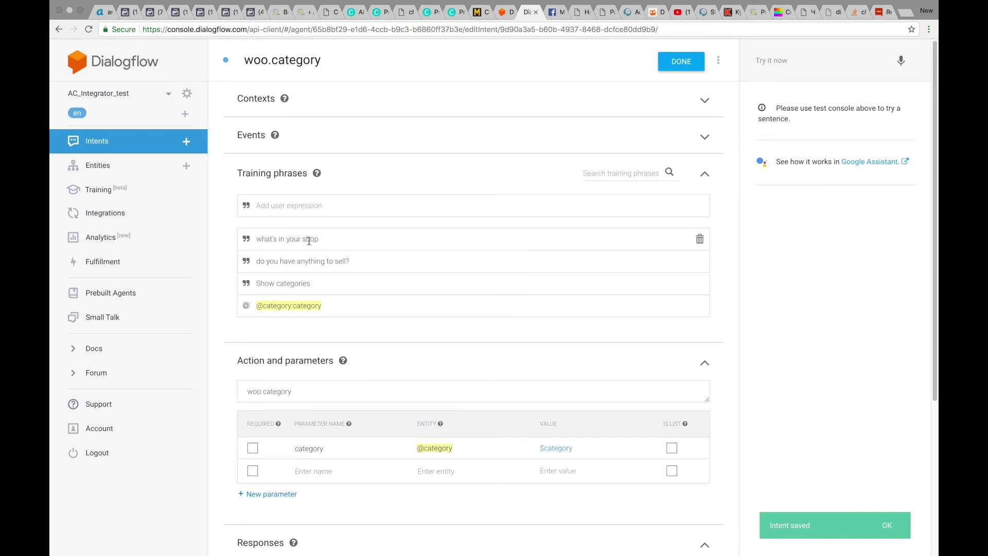
- Switch to the Messenger conversation with Newdm Pizza and send "what's in your shop?"
key("super+Tab")
left_click(553, 11)
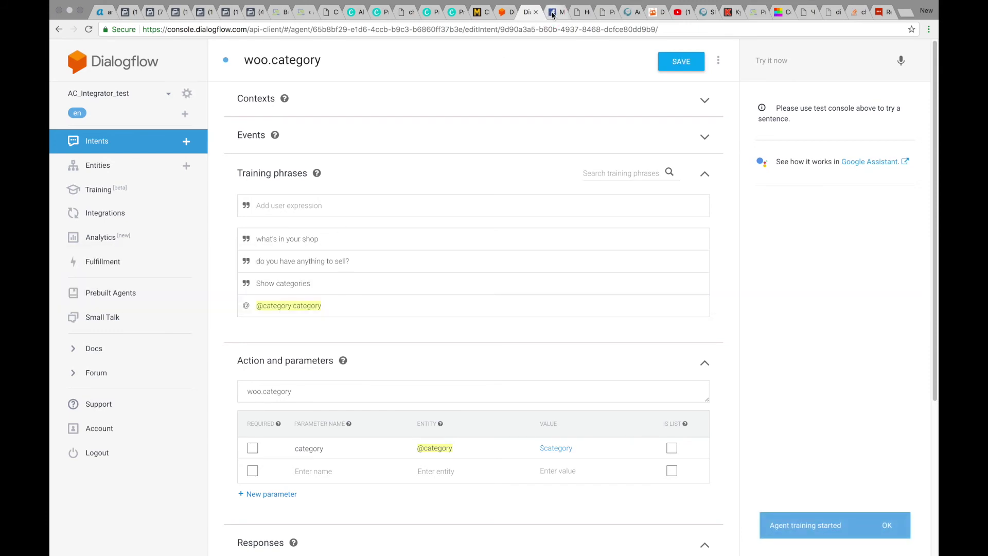
type("wha")
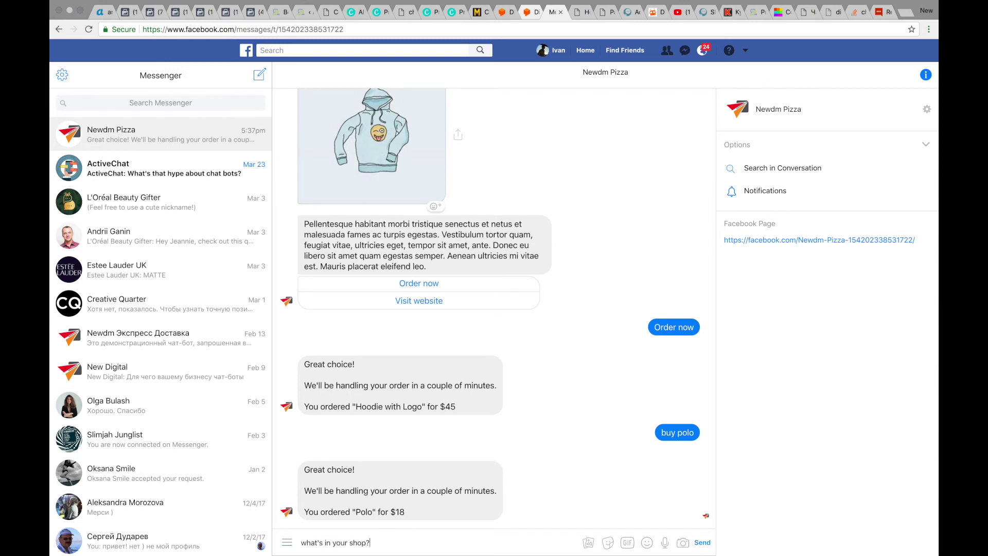
type("t's in your shop?")
key("Return")
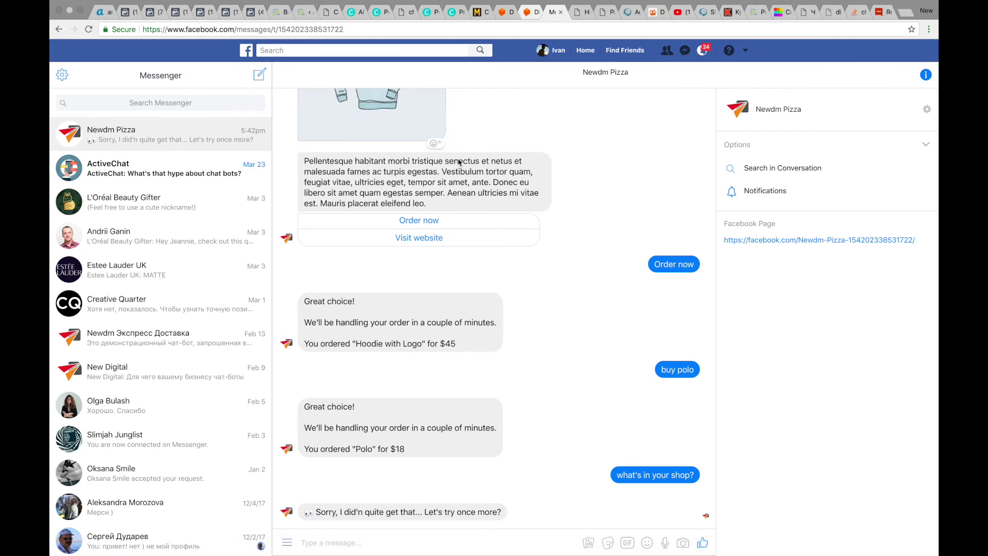
- Switch back to Dialogflow and test the phrase "what's in your shop" against the agent
left_click(530, 14)
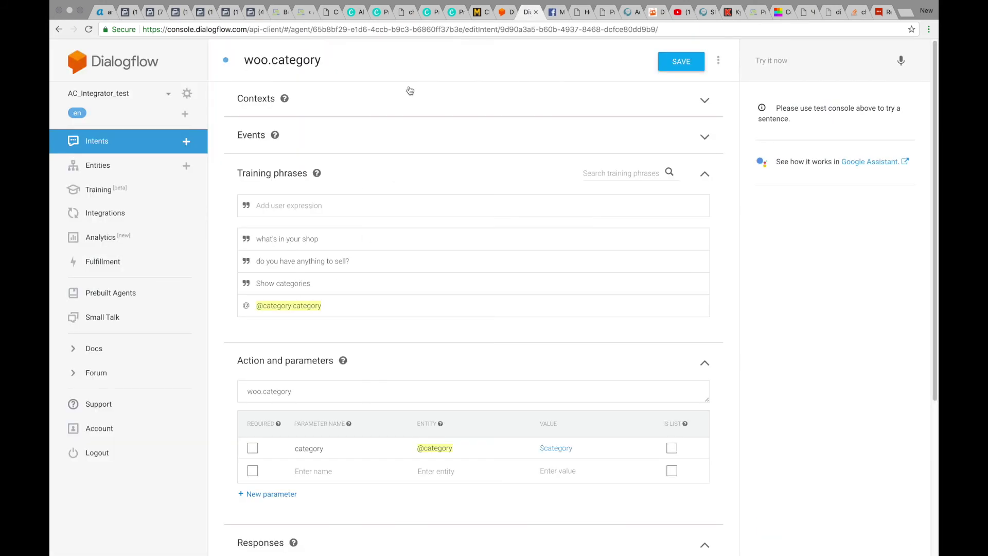
left_click(766, 56)
type("what's in your shop")
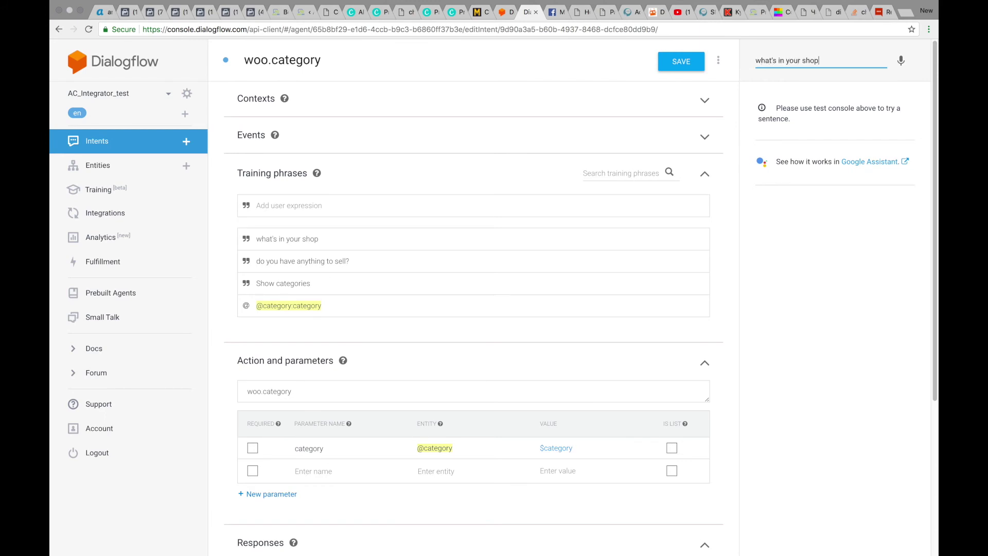
key("Return")
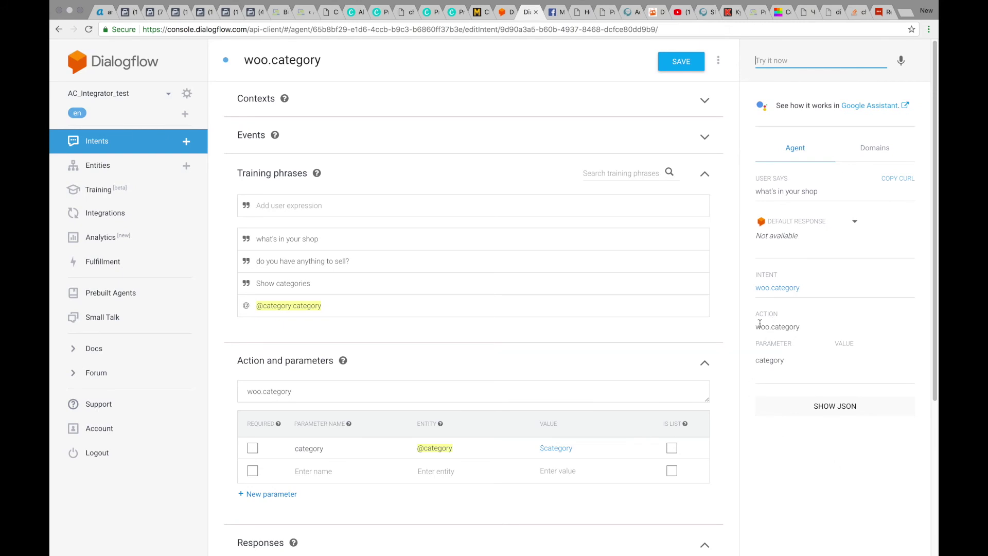
- Return to the Messenger chat, browse the bot's category carousel and list the products of the Decor and Clothing categories
left_click(560, 5)
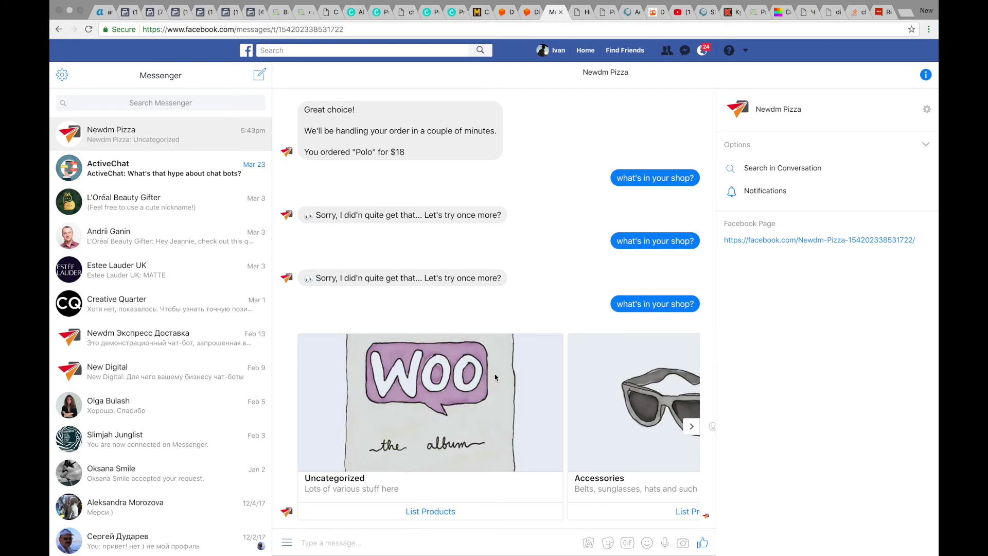
left_click(692, 427)
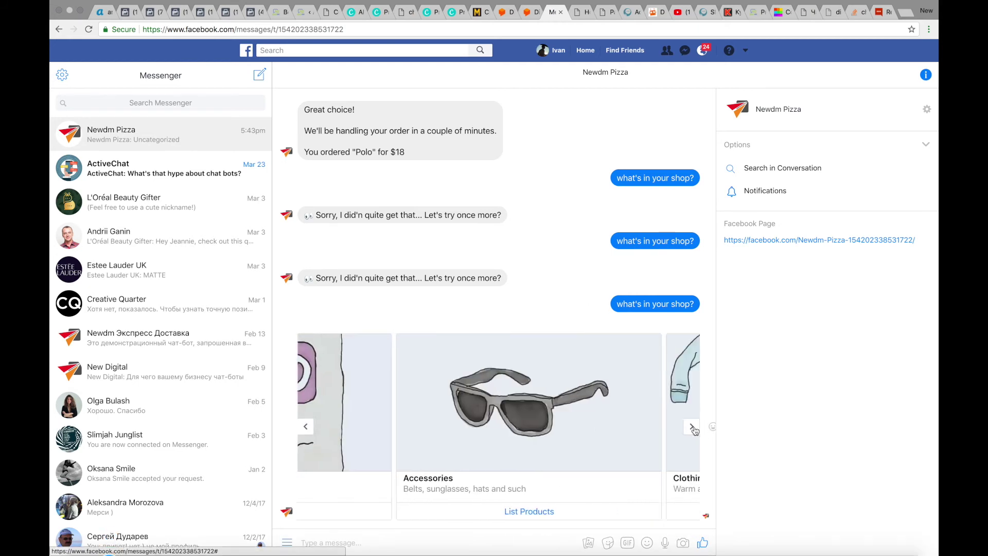
left_click(691, 427)
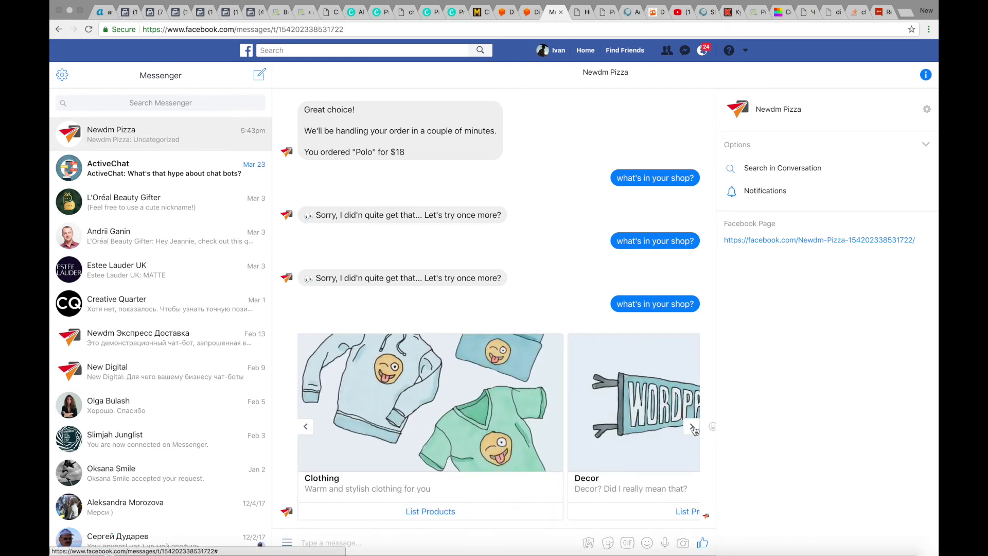
left_click(692, 427)
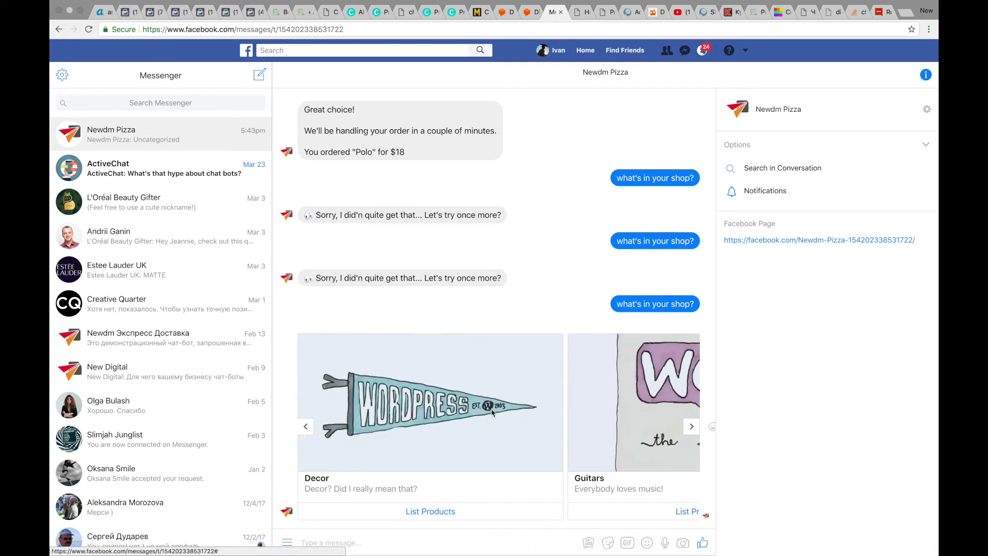
left_click(440, 511)
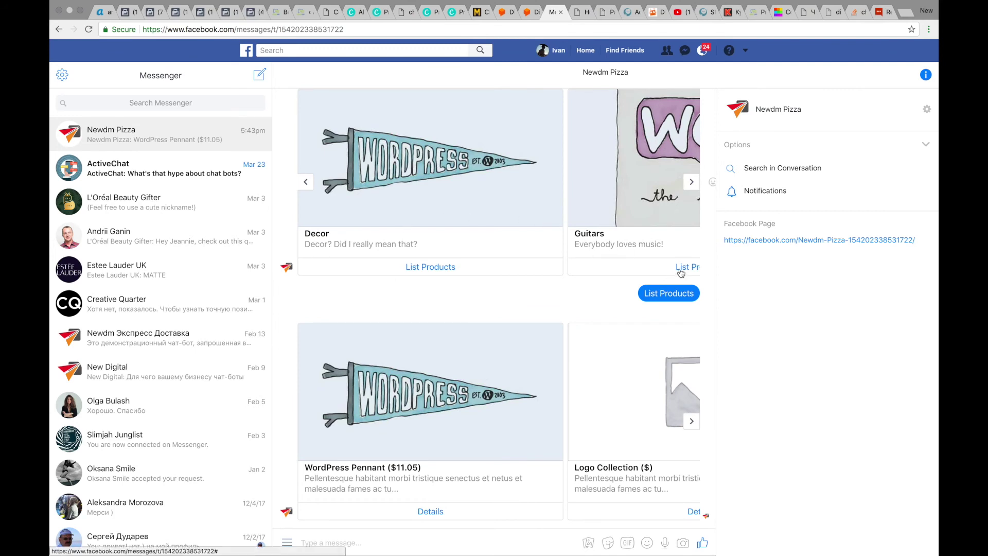
left_click(306, 182)
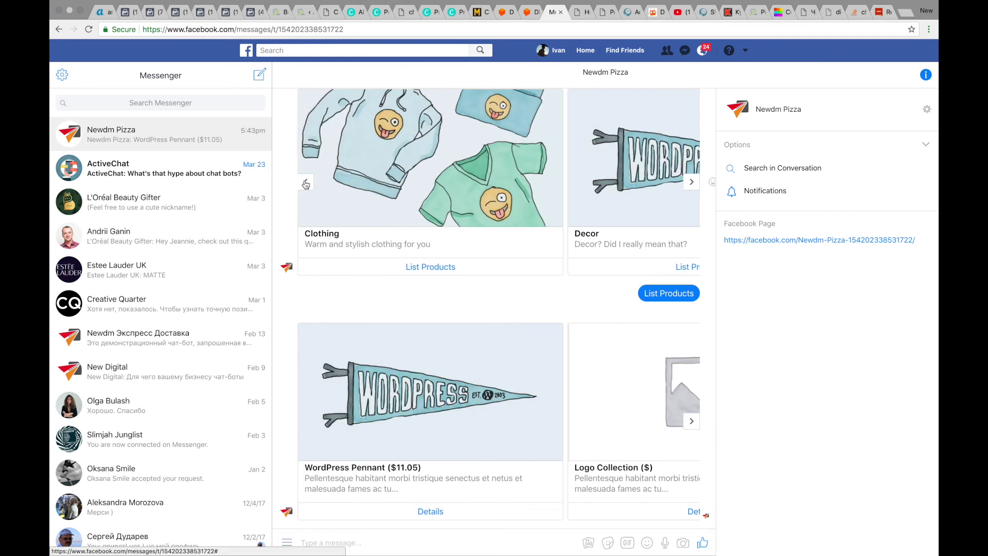
left_click(415, 267)
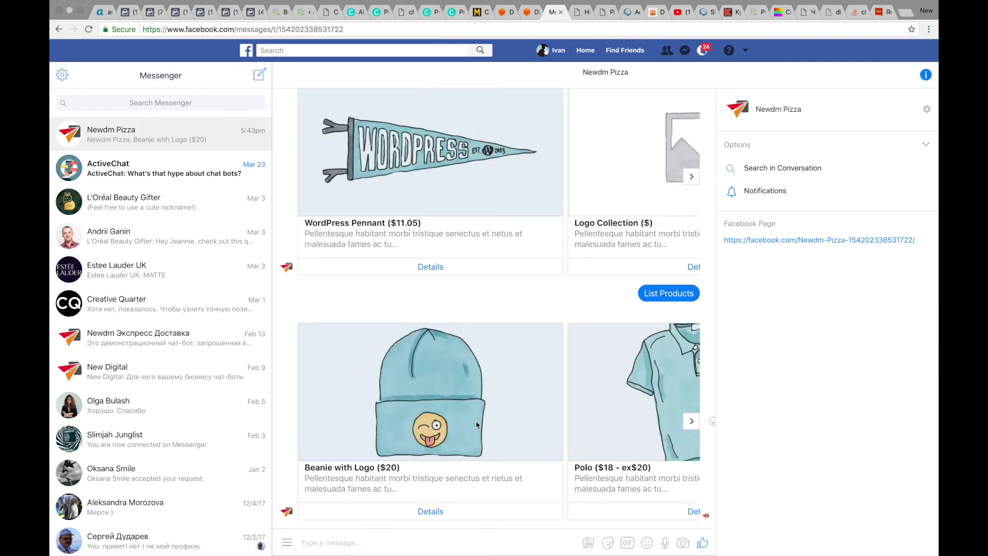
- Switch to Dialogflow and open the category entity to review its entries
left_click(530, 12)
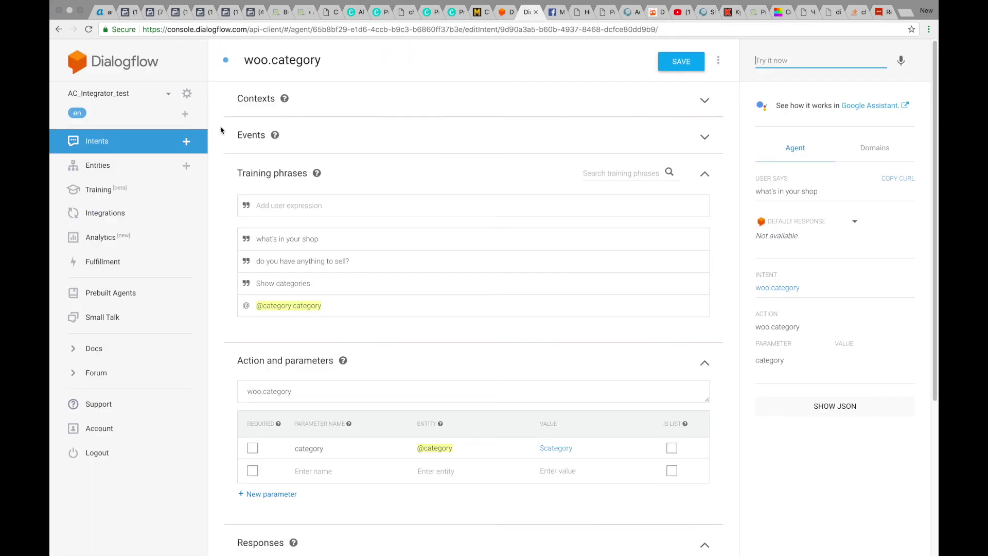
left_click(97, 166)
left_click(262, 138)
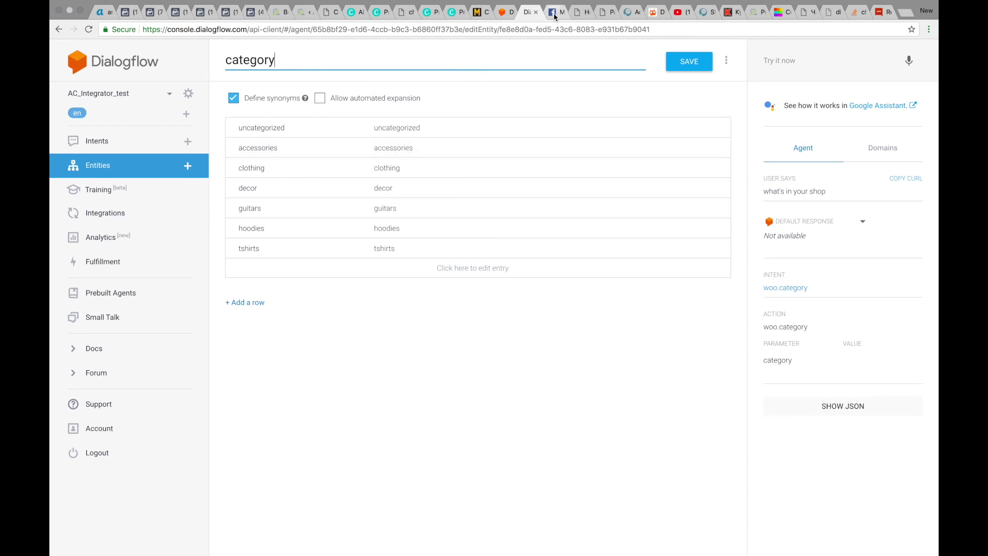
left_click(96, 140)
left_click(269, 273)
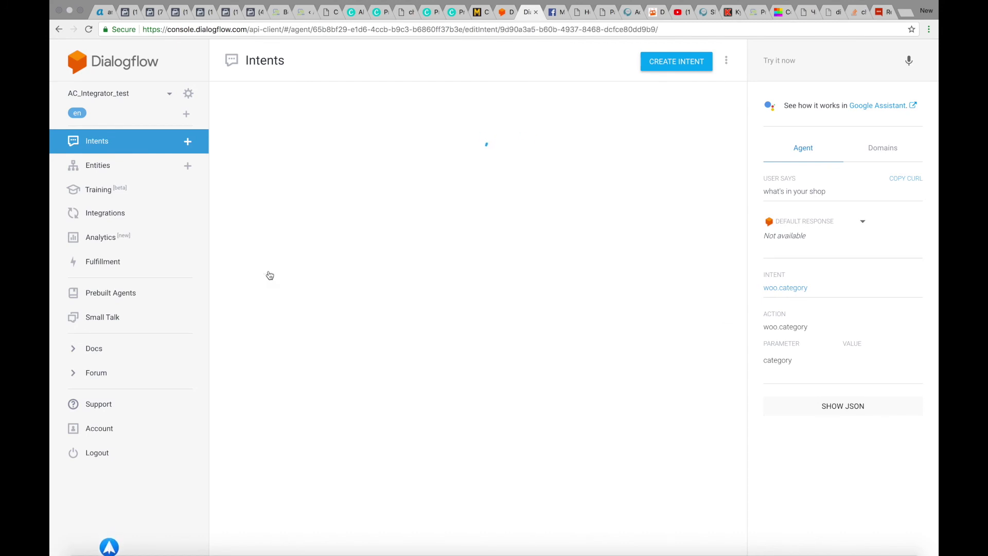
left_click(282, 208)
type("show ")
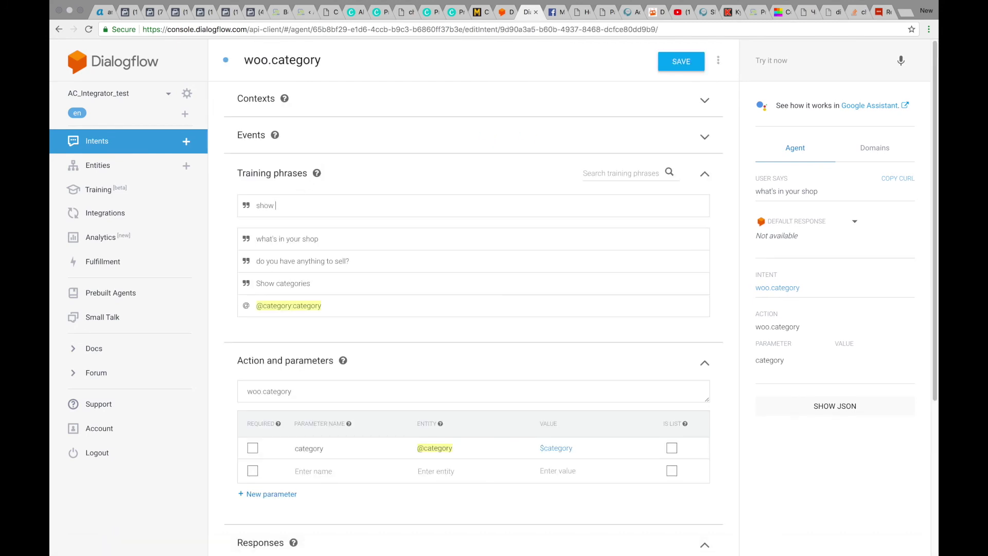
type("accessories")
double_click(294, 205)
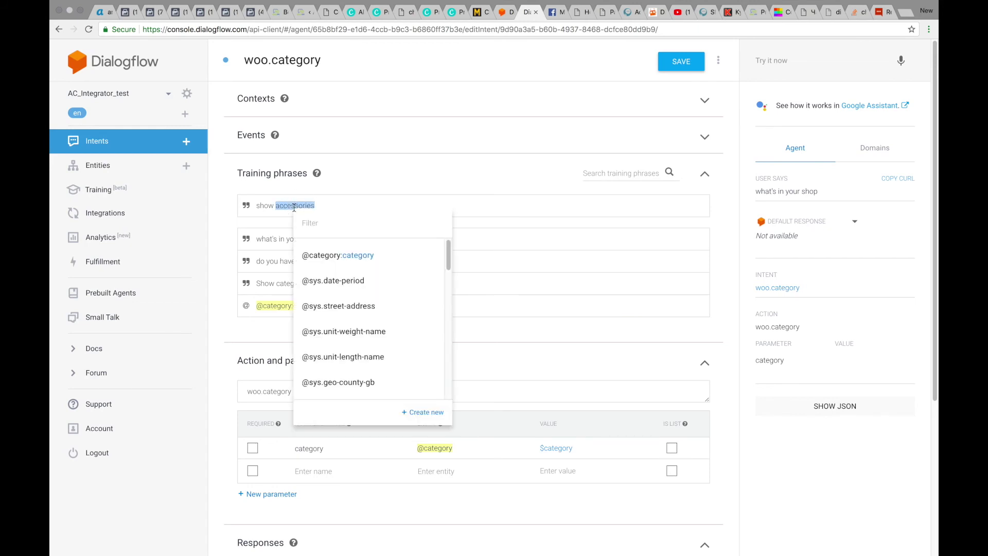
left_click(337, 256)
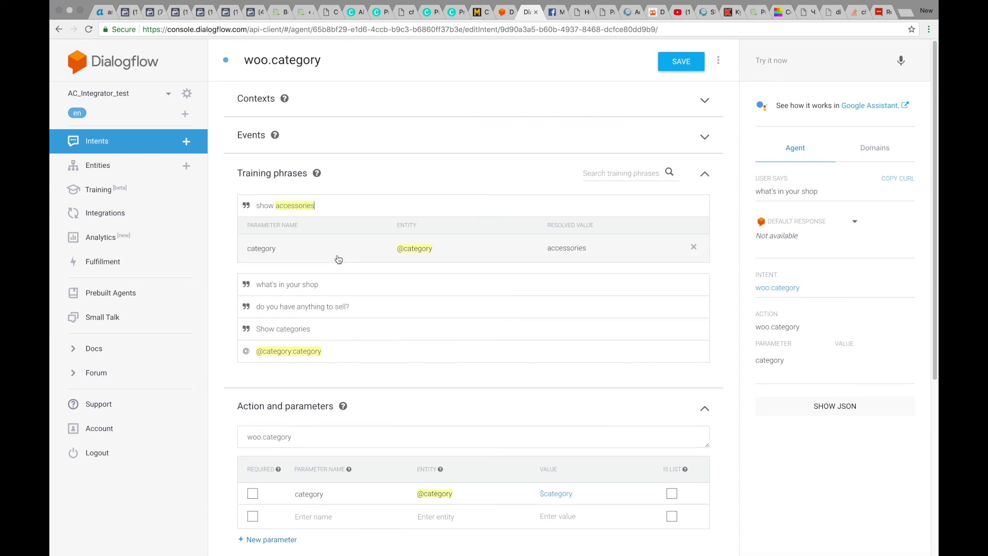
left_click(677, 71)
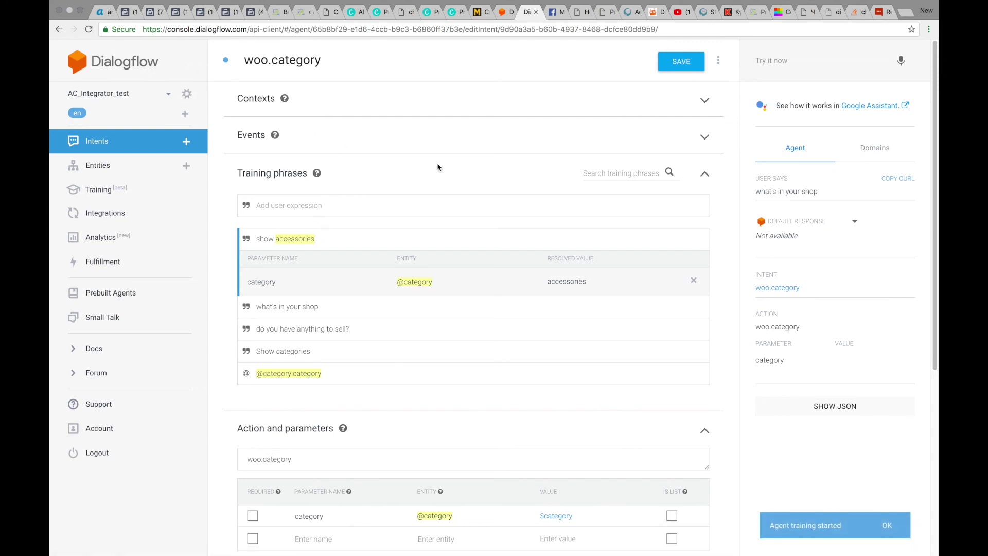
- Switch to Messenger, send "show accessories" to Newdm Pizza and request the details of Beanie with Logo
left_click(554, 19)
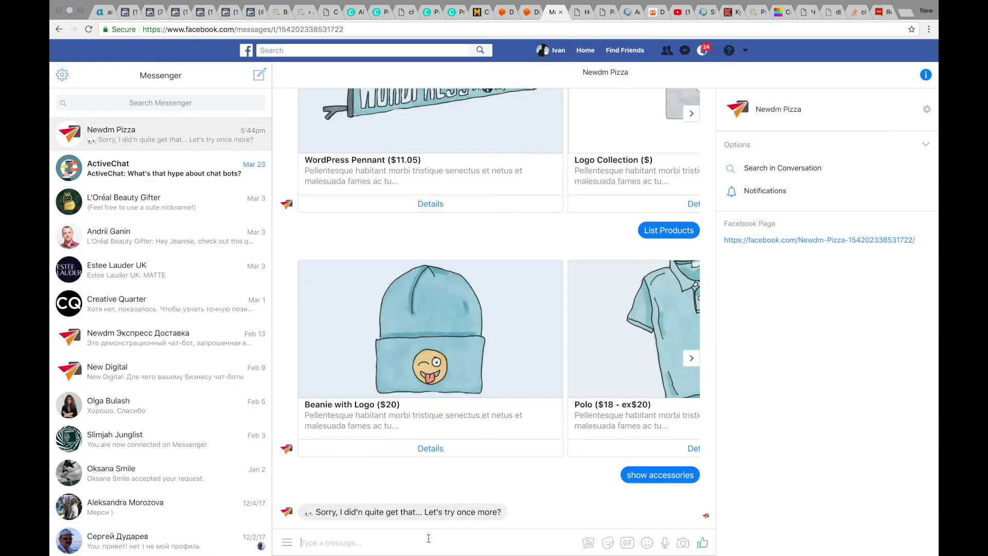
type("show accessories")
key("Return")
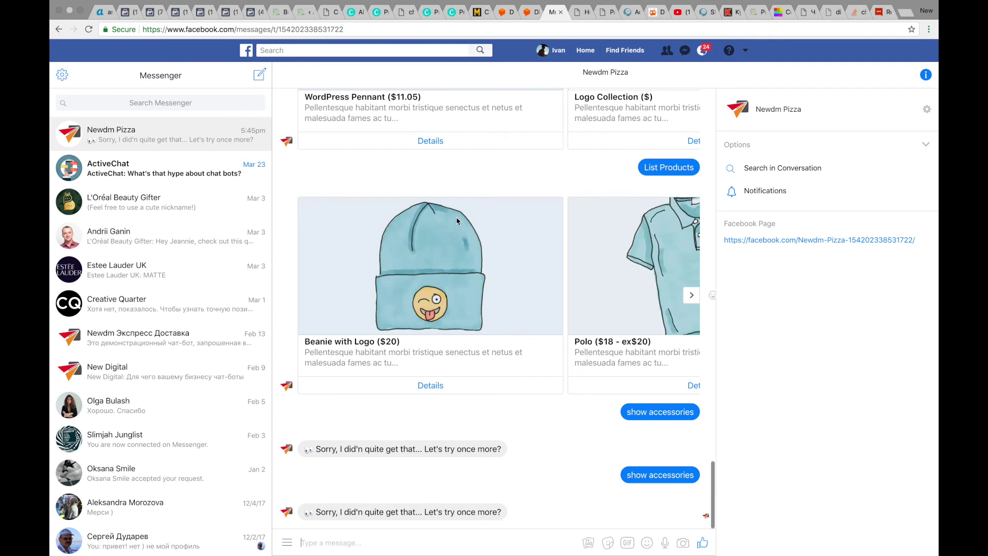
left_click(430, 385)
left_click(430, 541)
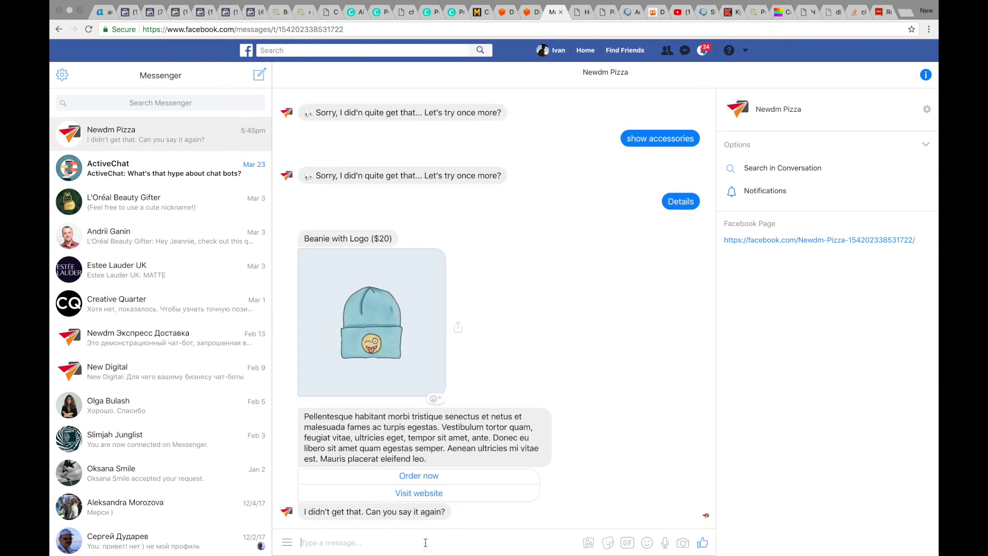
- Send the message "show accessories" to the Newdm Pizza bot again
type("show accessro")
key("BackSpace")
key("BackSpace")
type("ories")
key("Return")
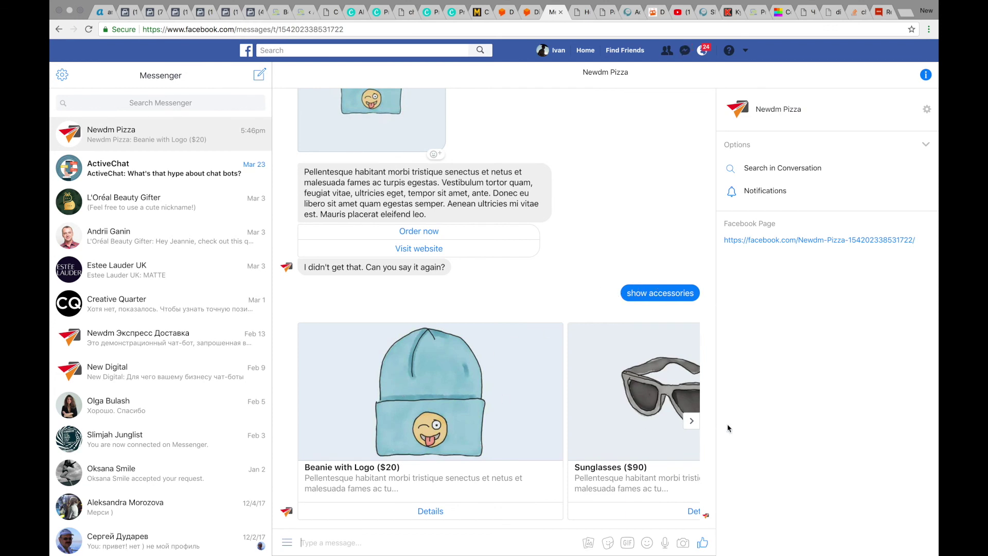
- Browse the bot's accessories carousel through to the Beanie card and back to the Cap and Belt
left_click(691, 422)
left_click(692, 422)
left_click(691, 422)
left_click(692, 422)
left_click(691, 422)
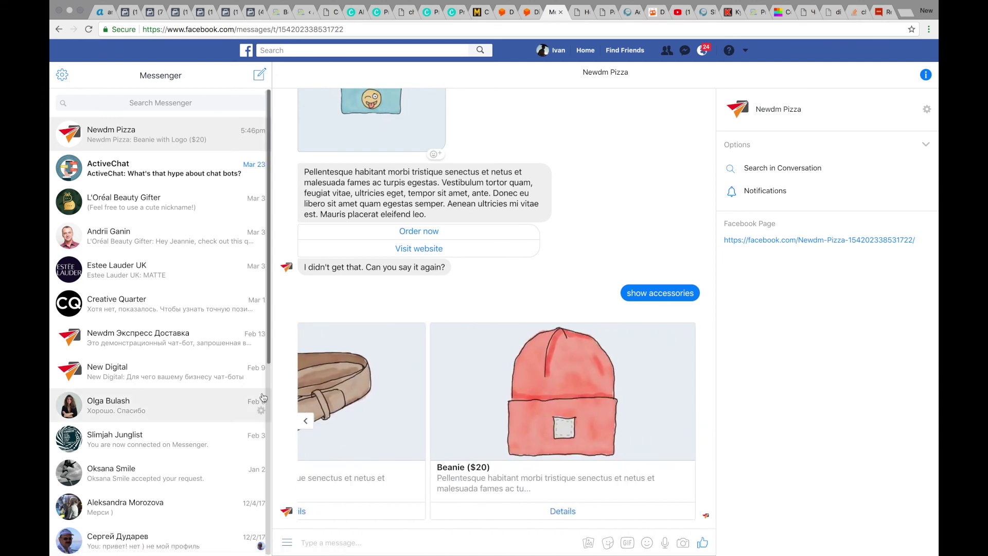
left_click(308, 421)
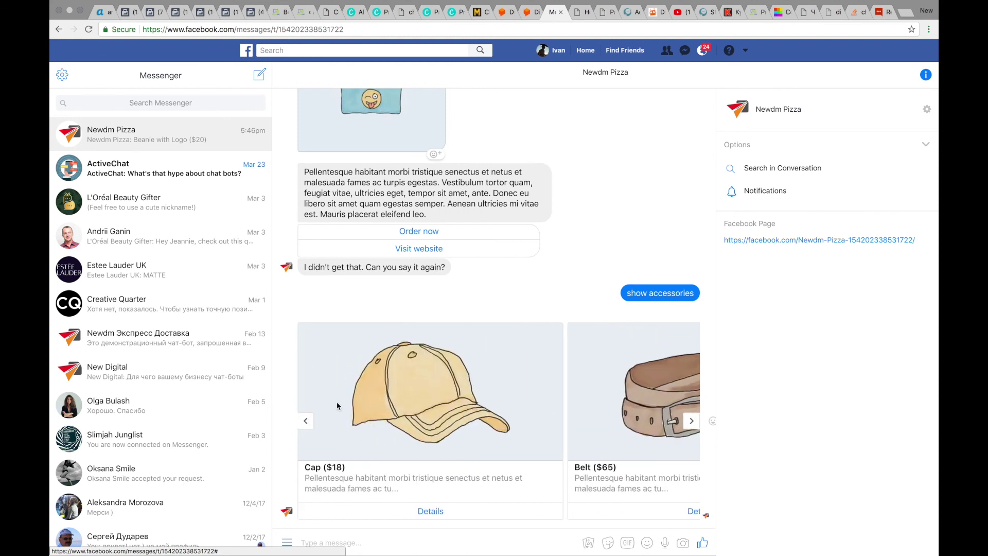
- Switch to Chatfuel and enter "{{woo" on a new line of the buy block's text card to list the available WooCommerce attributes
key("ctrl+Right")
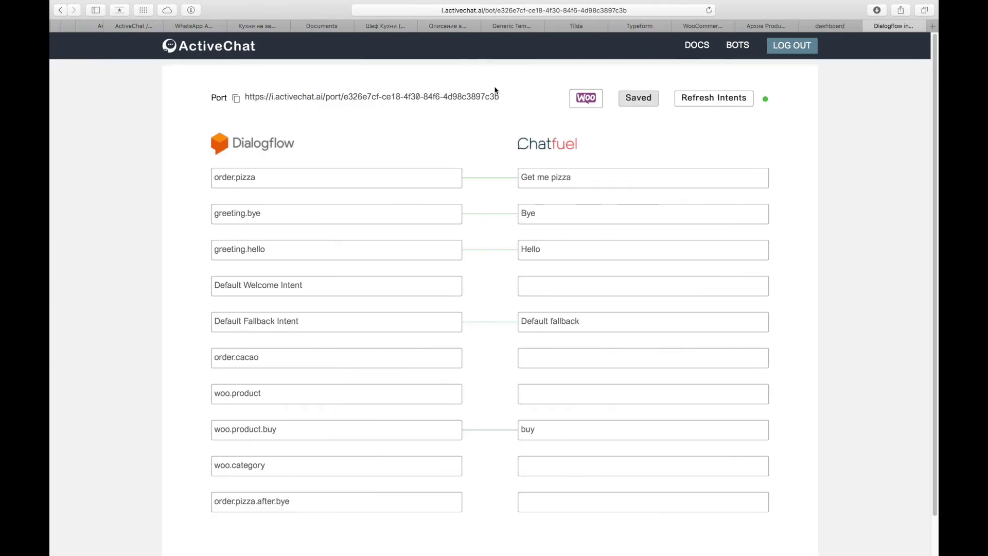
left_click(831, 27)
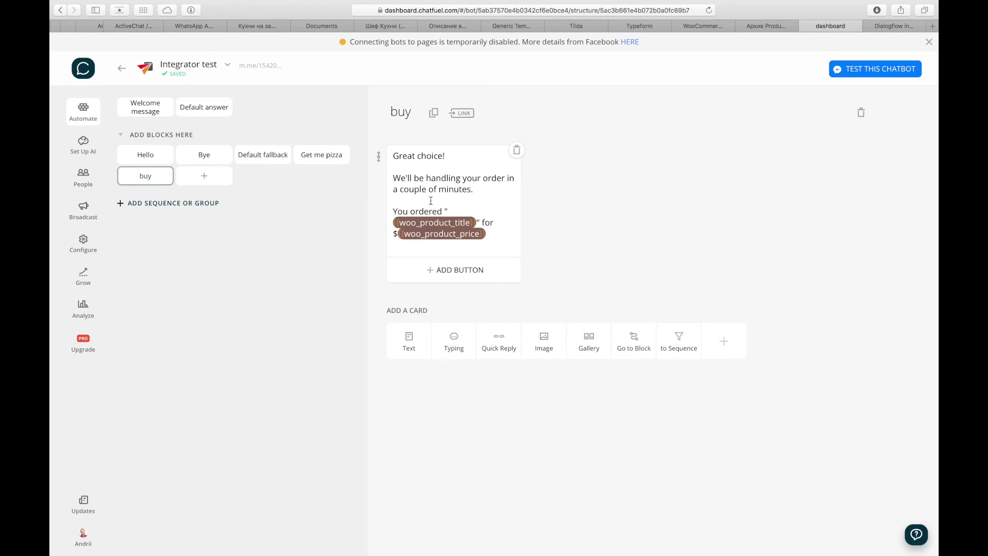
left_click(495, 245)
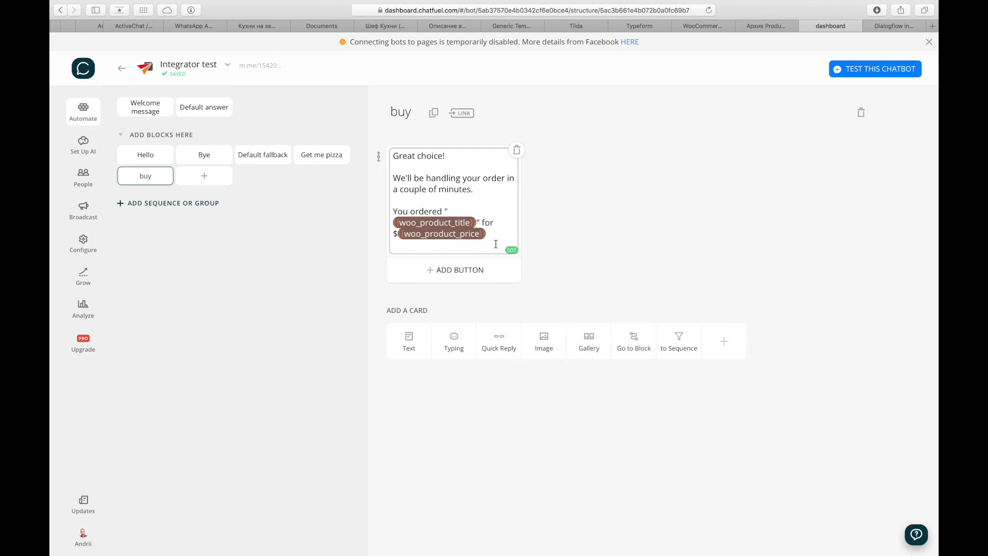
type("{{woo")
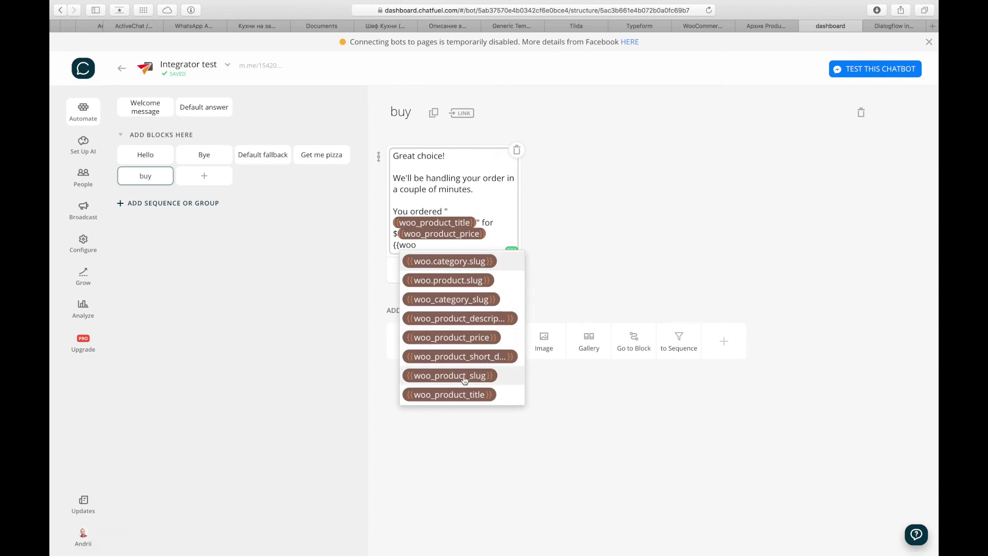
left_click(587, 282)
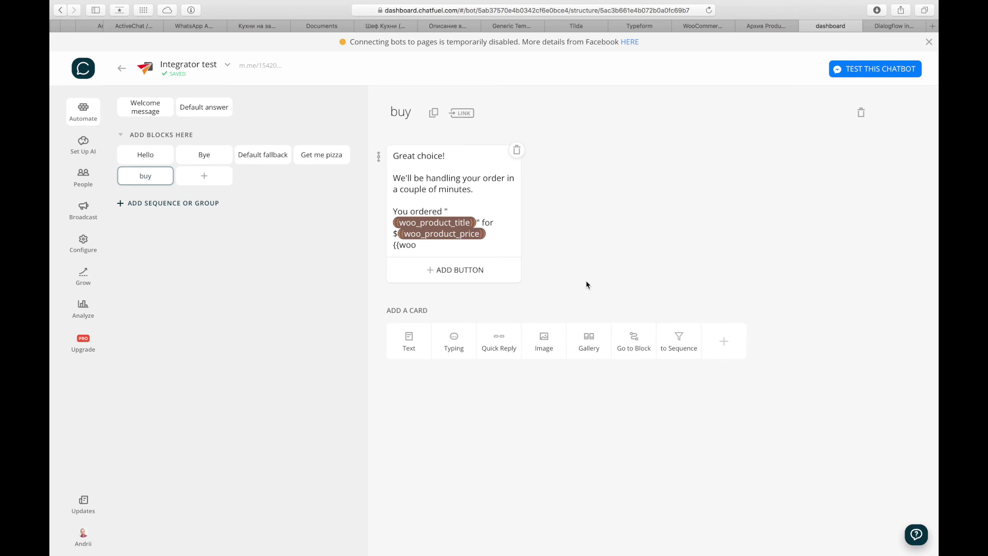